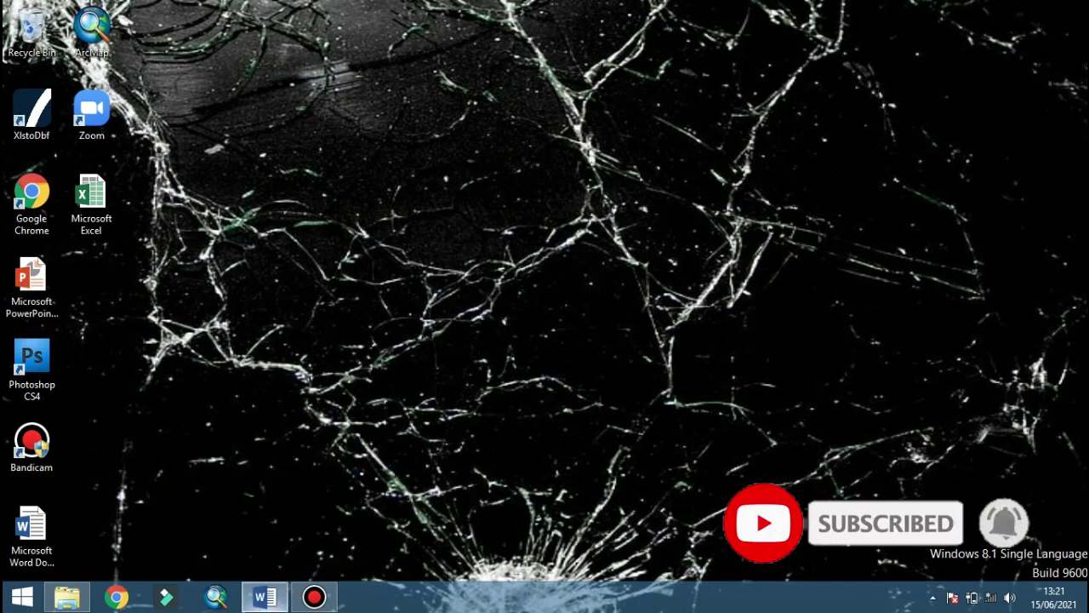
Restore the LAPORAN AKHIR Word report window from the taskbar
click(264, 596)
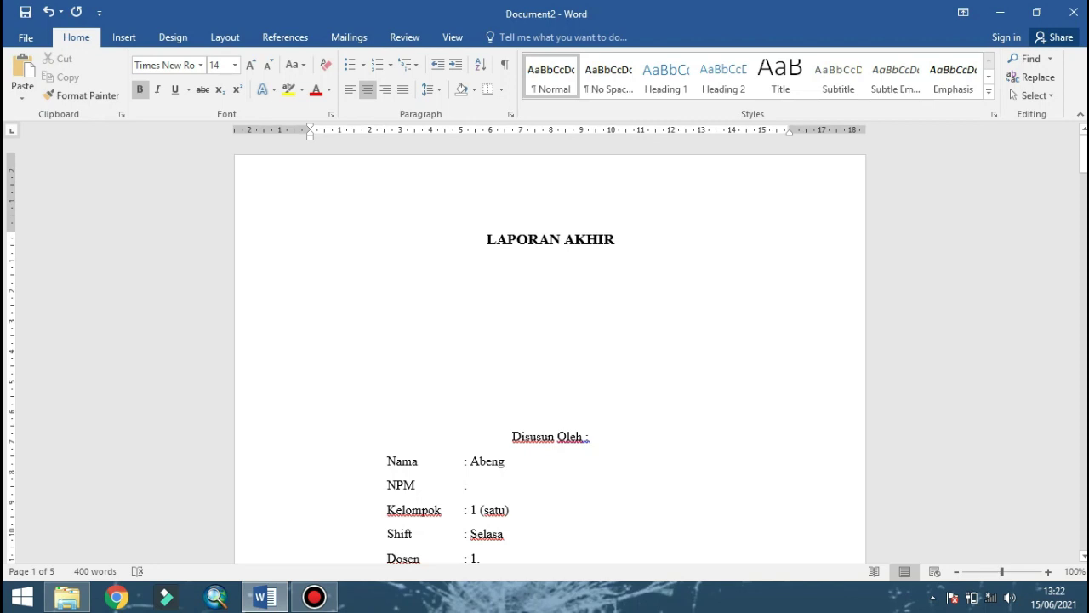
scroll(551, 357, down, 10)
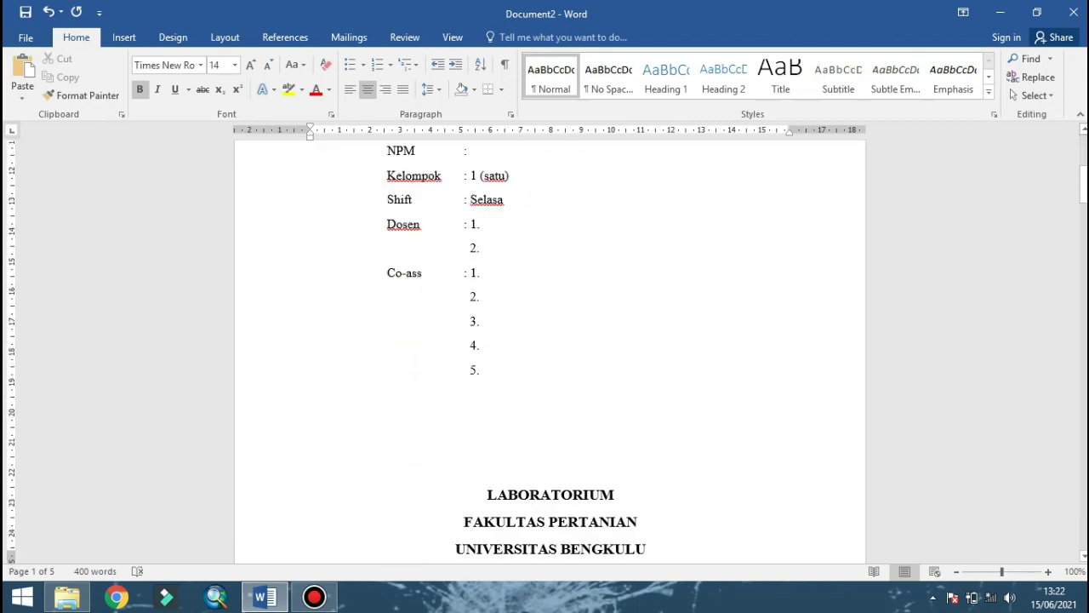
scroll(551, 357, up, 10)
scroll(551, 357, down, 3)
scroll(550, 358, down, 3)
scroll(551, 358, down, 5)
scroll(550, 358, down, 3)
scroll(551, 357, down, 1)
scroll(550, 357, down, 7)
scroll(551, 357, down, 5)
scroll(550, 357, down, 4)
scroll(550, 357, down, 6)
scroll(550, 357, down, 5)
scroll(551, 358, down, 2)
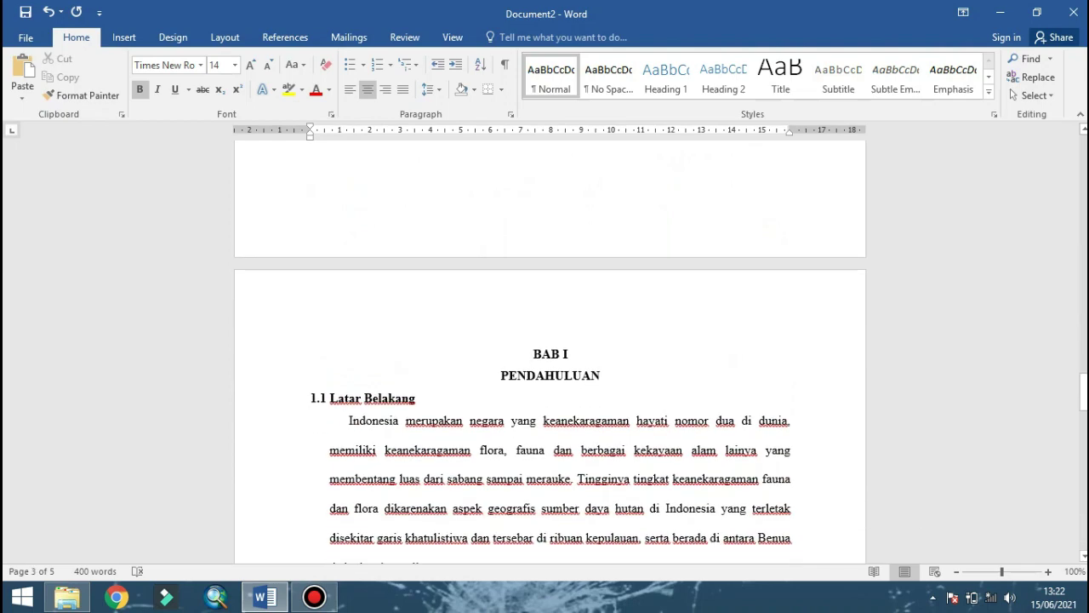
scroll(551, 357, up, 5)
scroll(551, 357, up, 4)
scroll(551, 357, up, 5)
scroll(551, 357, up, 5)
scroll(550, 358, up, 4)
scroll(551, 357, up, 5)
scroll(550, 357, up, 5)
scroll(551, 358, up, 4)
scroll(550, 357, up, 5)
scroll(550, 357, up, 3)
scroll(551, 358, up, 2)
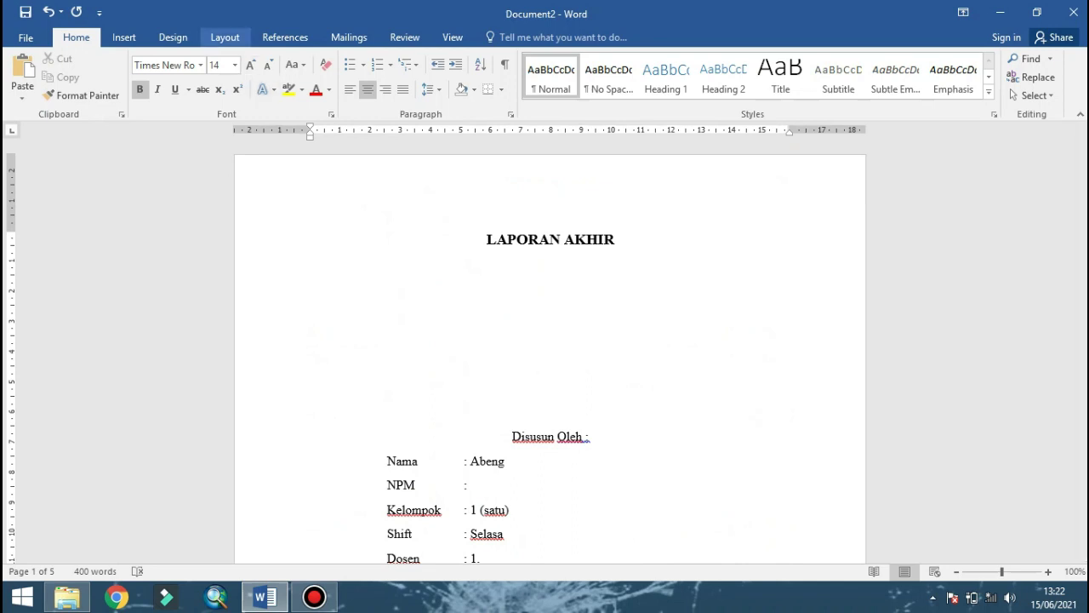
Insert Plain Number 2 page numbers centred at the bottom of every page
click(224, 37)
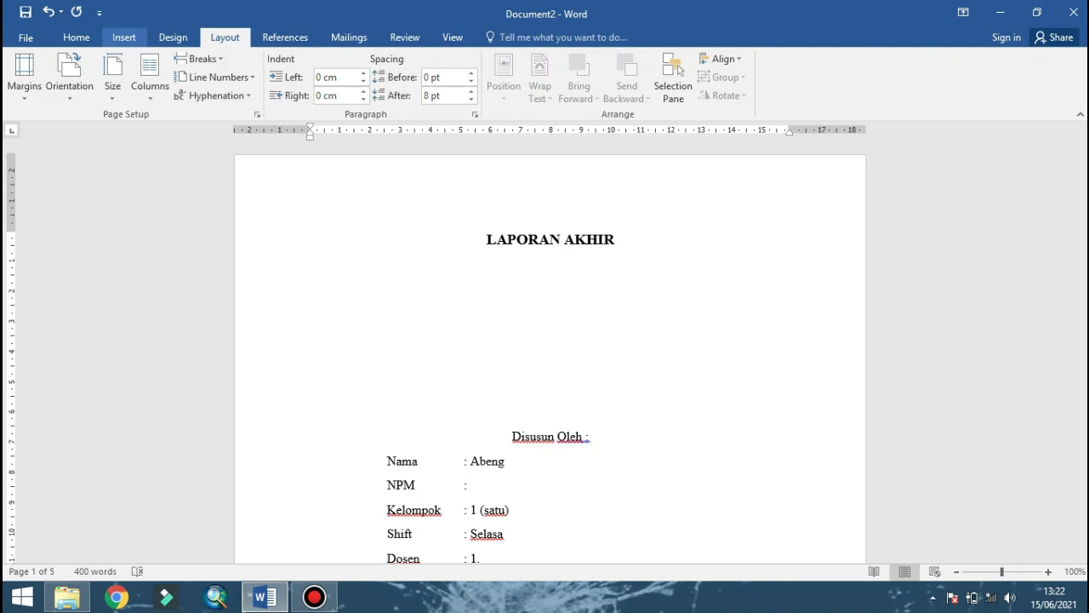
click(123, 36)
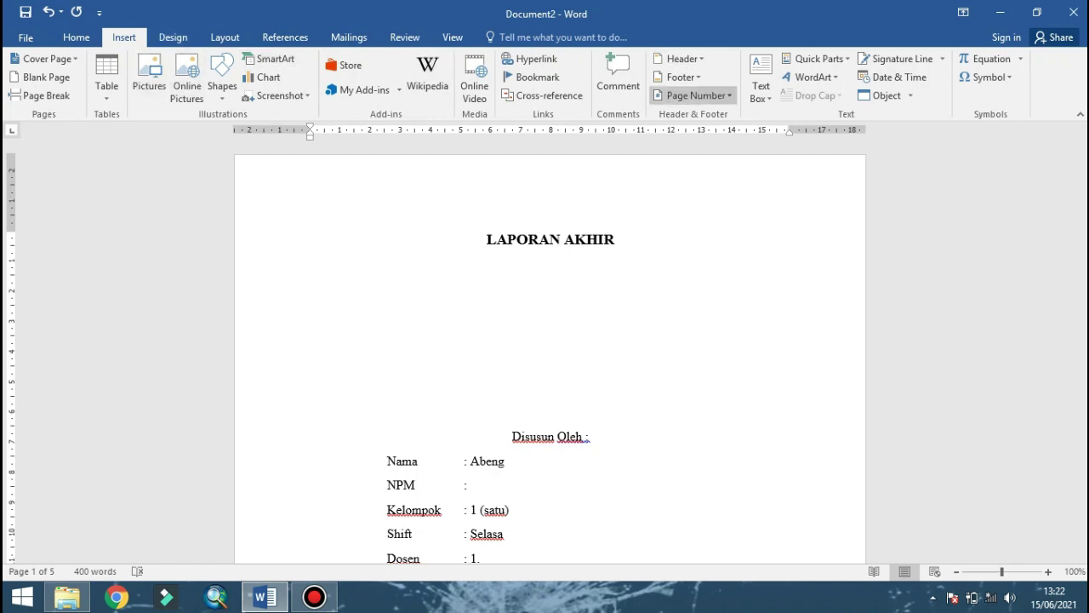
click(694, 95)
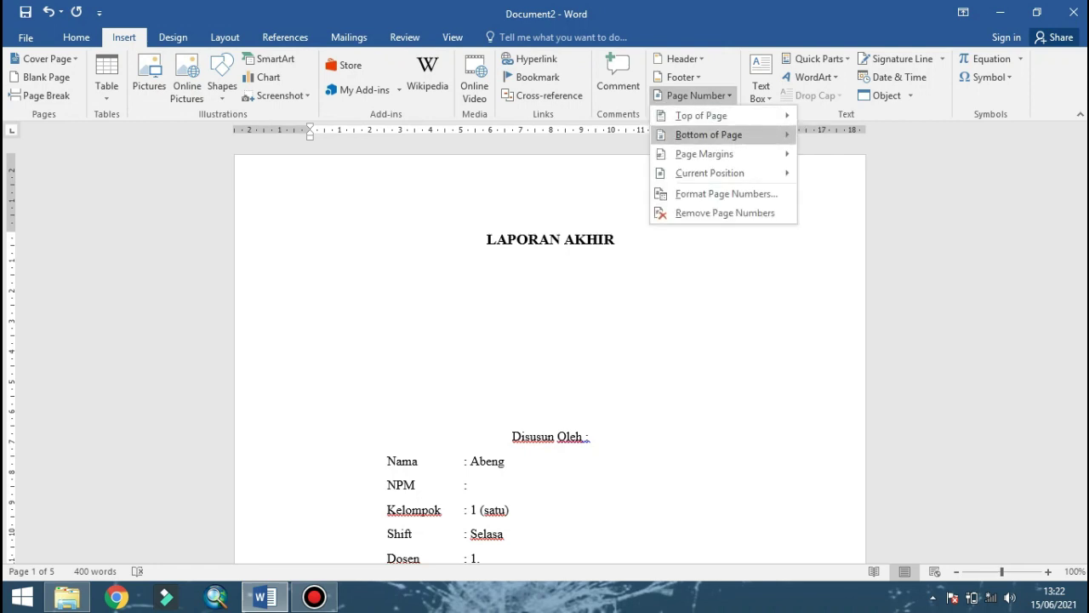
key(Right)
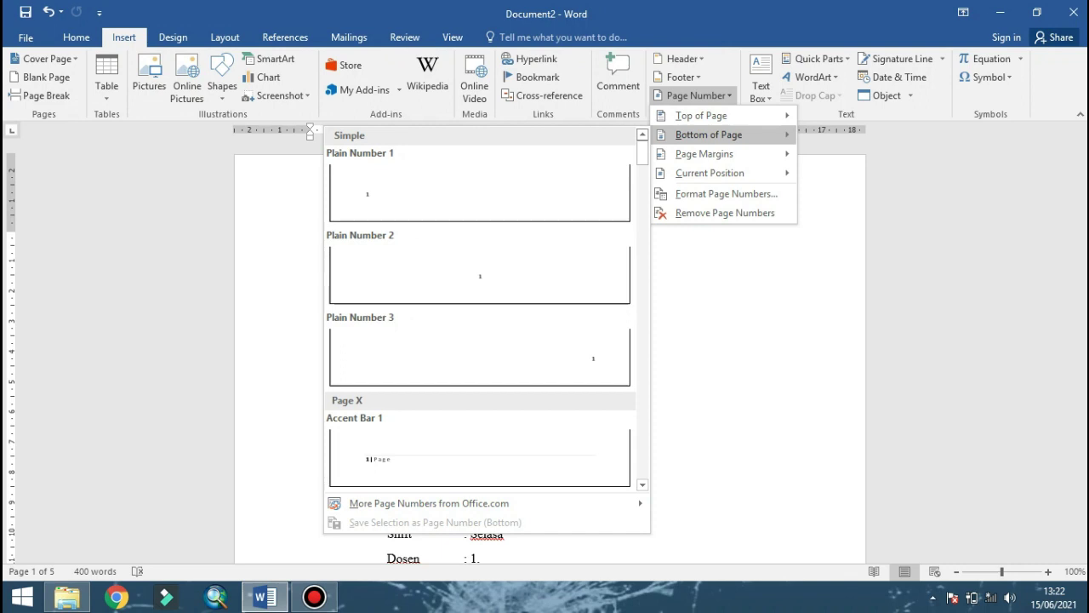
key(Down)
key(Down)
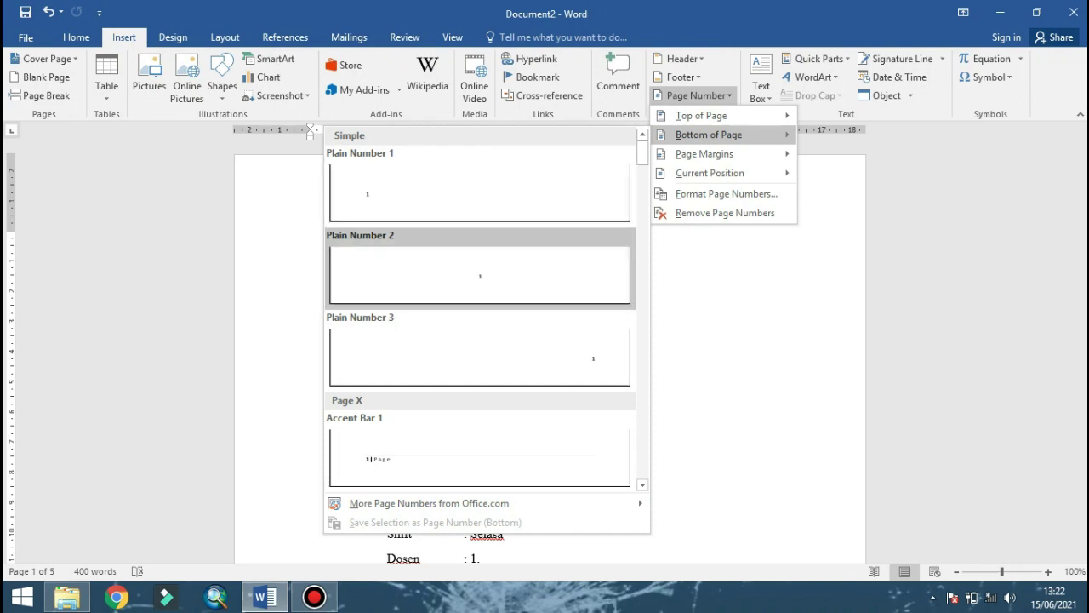
key(Return)
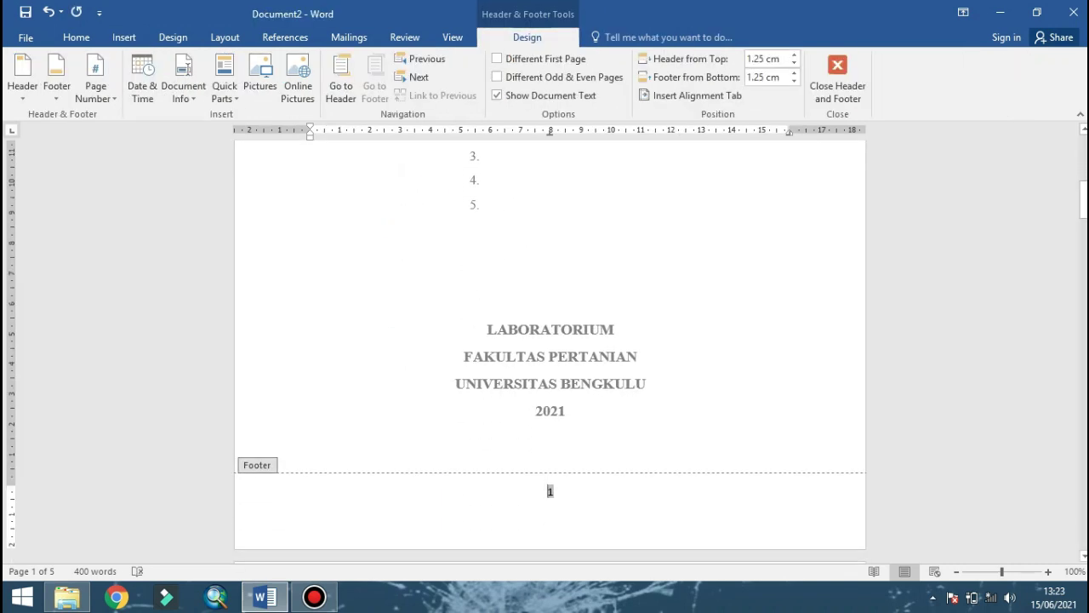
Scroll through the pages to confirm footers read 1, 2, 3, then exit footer editing
scroll(549, 351, down, 1)
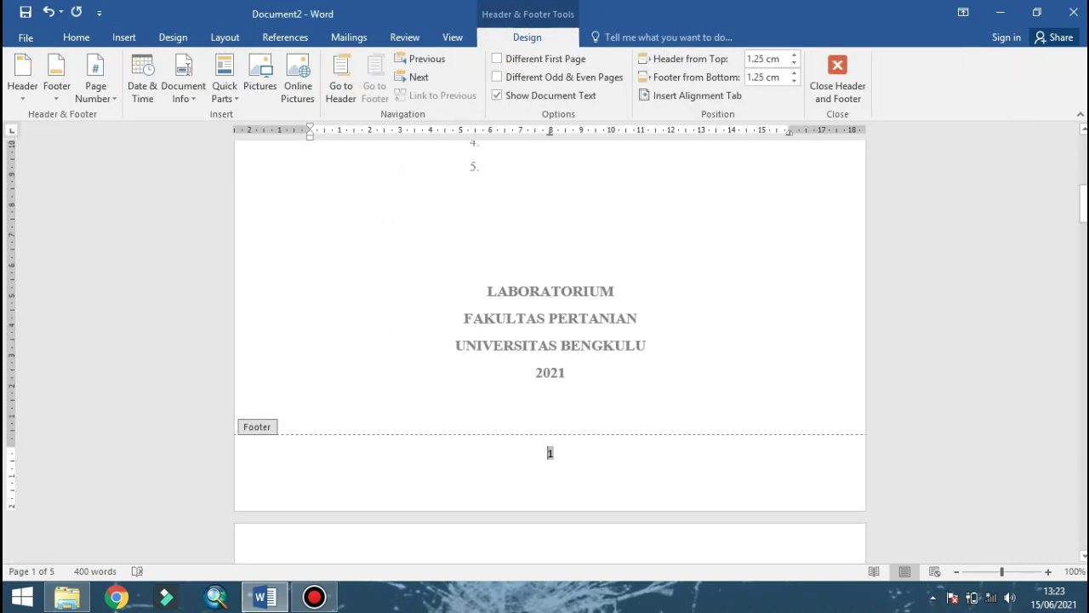
scroll(550, 351, down, 3)
scroll(550, 350, up, 3)
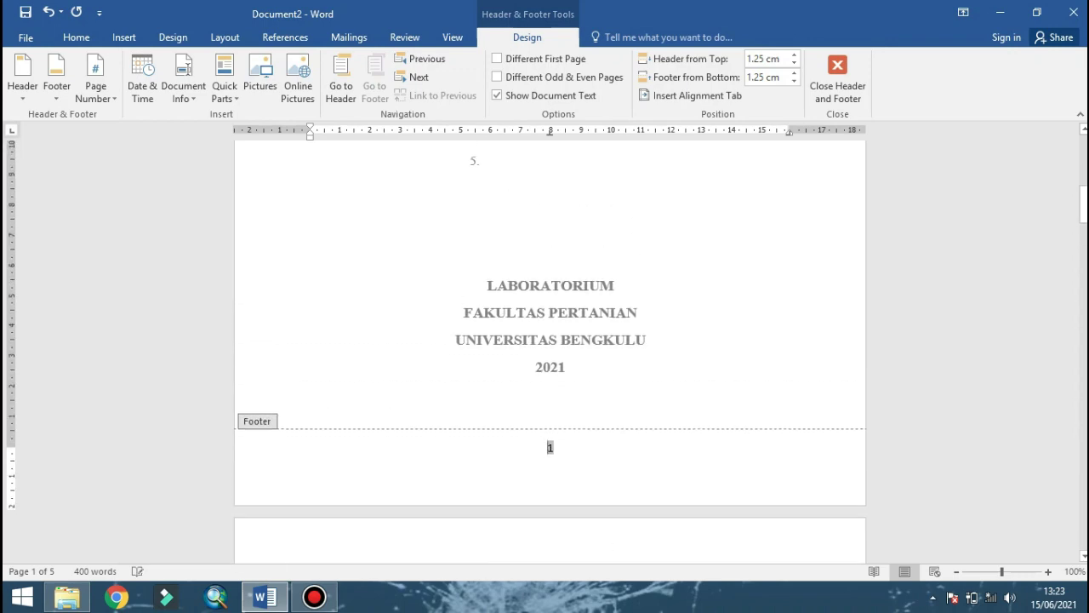
scroll(550, 488, up, 1)
scroll(550, 489, down, 4)
scroll(550, 489, down, 8)
scroll(549, 351, down, 5)
scroll(550, 351, down, 4)
scroll(550, 351, up, 1)
scroll(550, 350, up, 6)
scroll(550, 351, up, 3)
scroll(550, 351, up, 5)
scroll(550, 351, up, 5)
scroll(550, 350, up, 2)
scroll(550, 350, up, 3)
scroll(550, 350, up, 2)
scroll(550, 350, up, 1)
scroll(549, 351, up, 2)
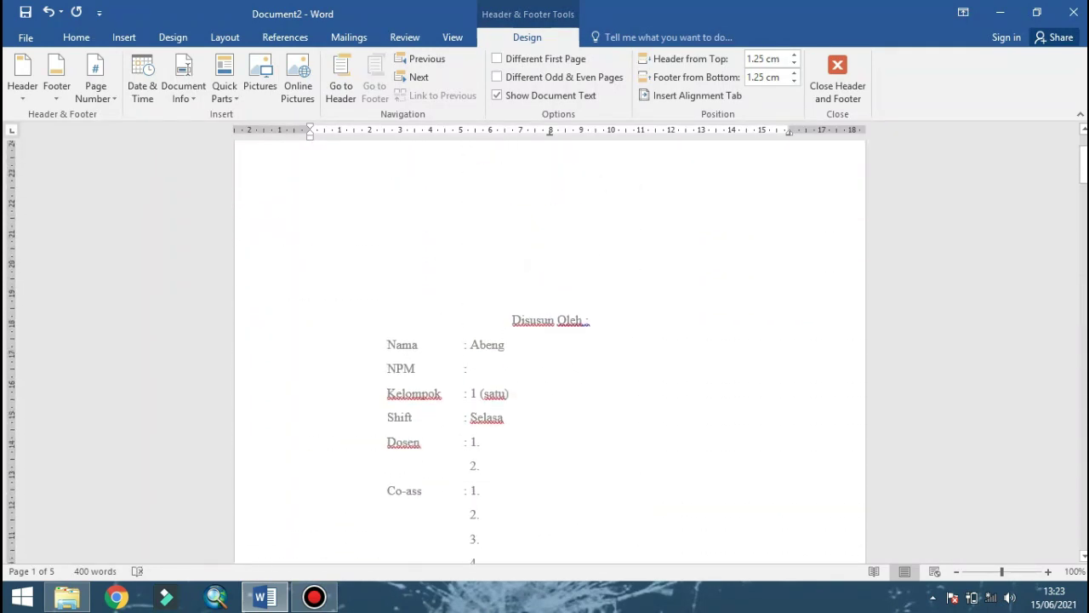
scroll(549, 351, up, 2)
scroll(550, 351, up, 2)
scroll(550, 350, down, 2)
scroll(550, 351, down, 4)
scroll(550, 351, down, 2)
scroll(550, 351, down, 4)
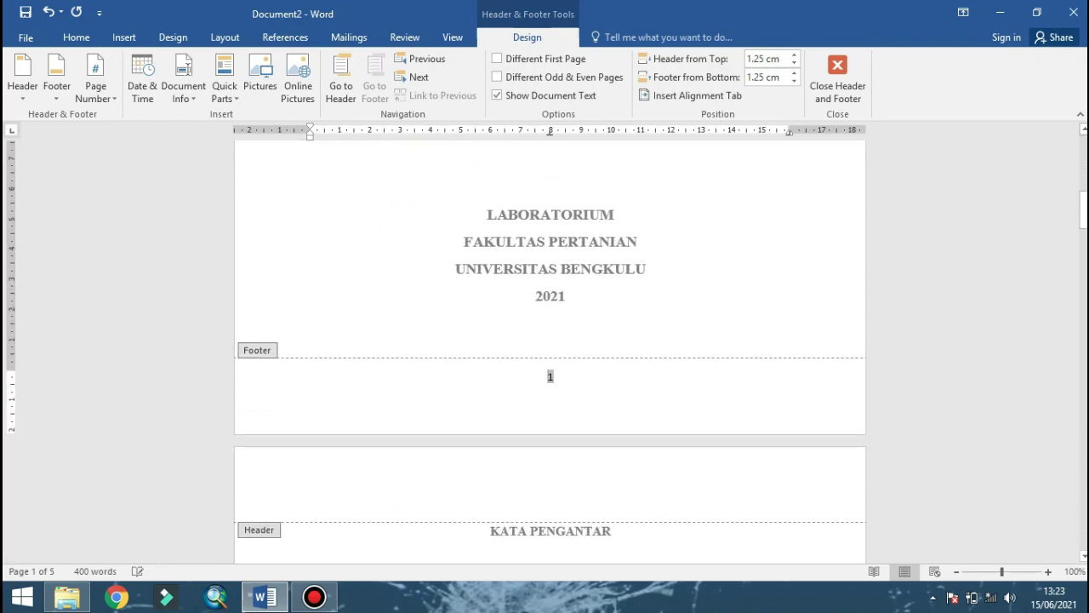
scroll(550, 350, down, 3)
scroll(549, 351, down, 4)
scroll(549, 350, down, 3)
scroll(550, 350, down, 3)
scroll(550, 351, down, 2)
scroll(549, 351, down, 2)
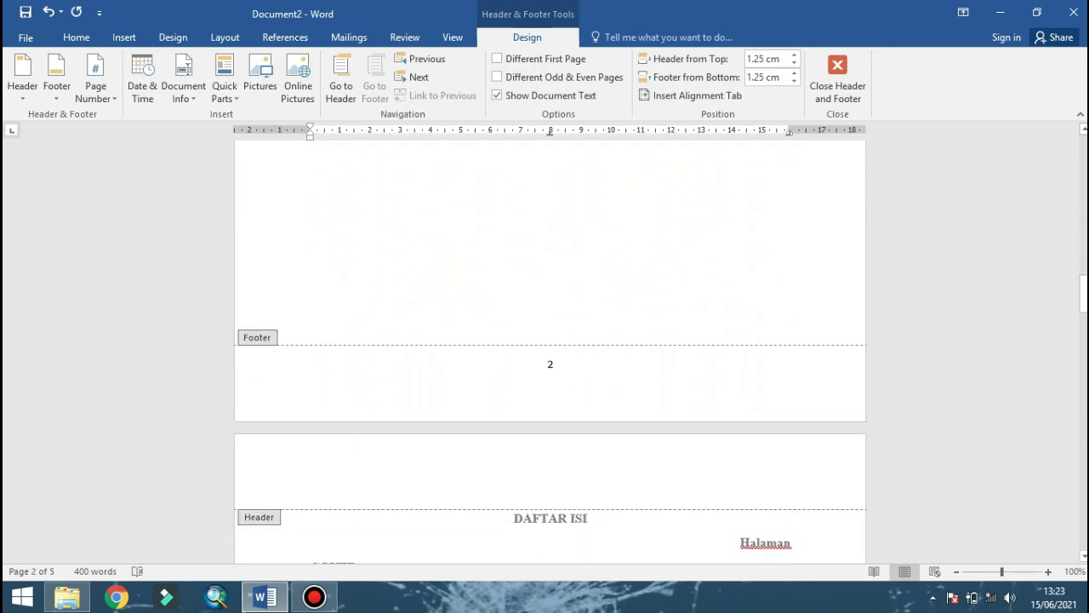
scroll(550, 351, down, 1)
scroll(549, 351, down, 2)
scroll(550, 351, down, 3)
scroll(550, 351, down, 3)
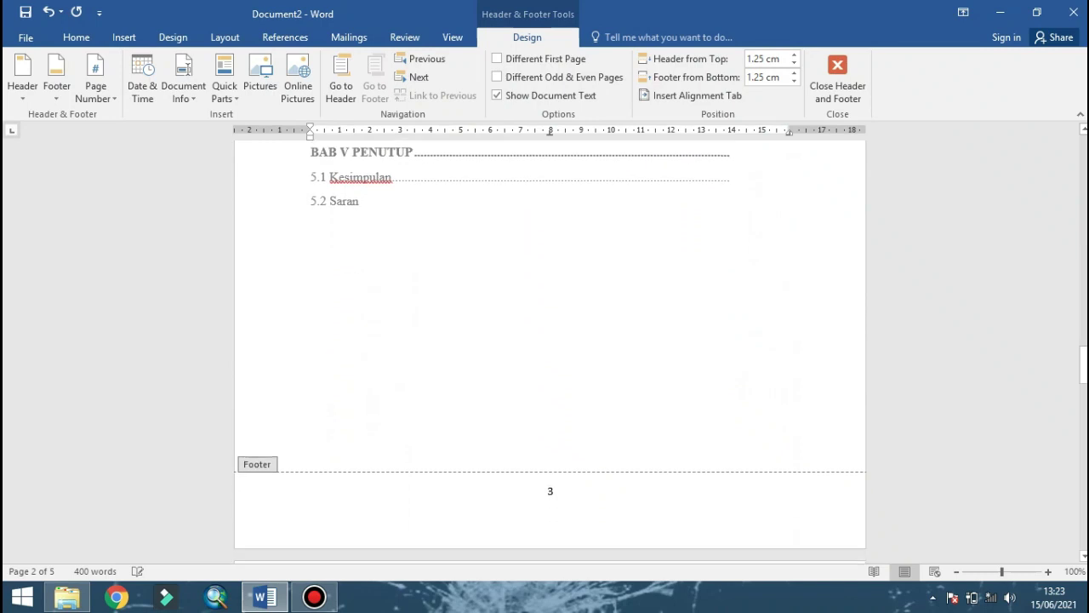
scroll(550, 350, down, 3)
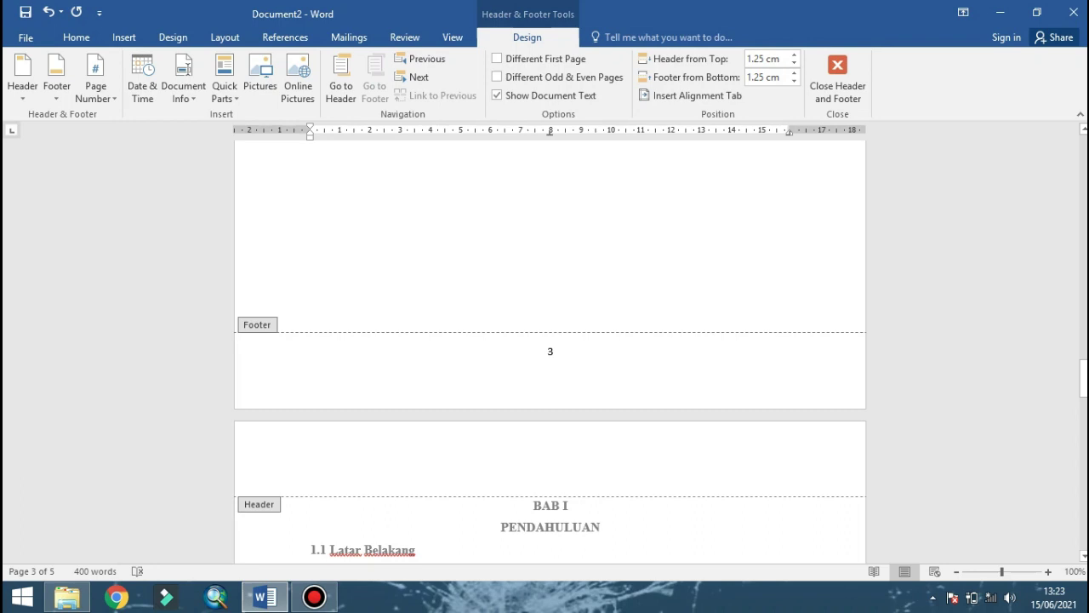
scroll(550, 426, down, 2)
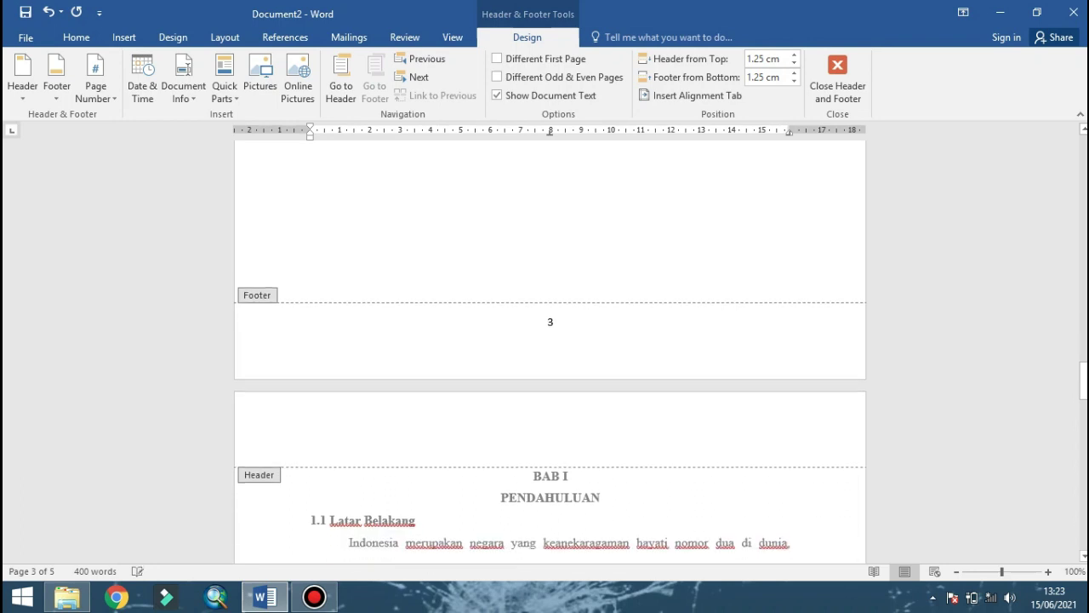
scroll(550, 344, up, 3)
scroll(550, 344, up, 3)
scroll(550, 344, up, 2)
scroll(550, 344, up, 1)
scroll(550, 343, up, 3)
scroll(549, 343, up, 3)
scroll(549, 343, up, 4)
scroll(550, 344, up, 2)
scroll(550, 344, up, 1)
scroll(550, 344, up, 4)
scroll(550, 344, up, 3)
scroll(550, 344, up, 3)
scroll(550, 344, up, 5)
scroll(550, 344, up, 1)
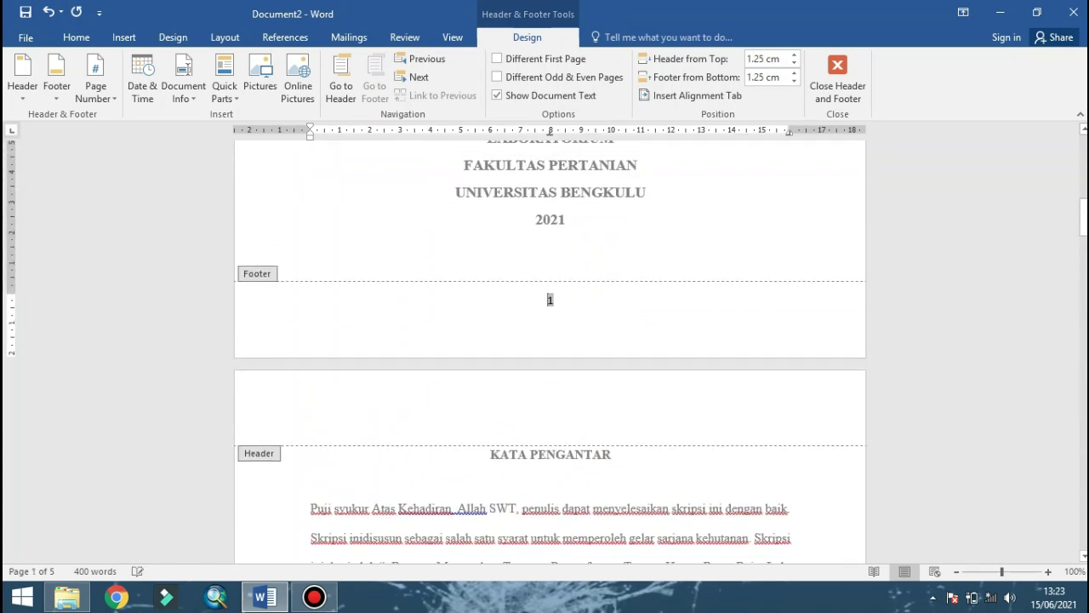
scroll(550, 344, up, 2)
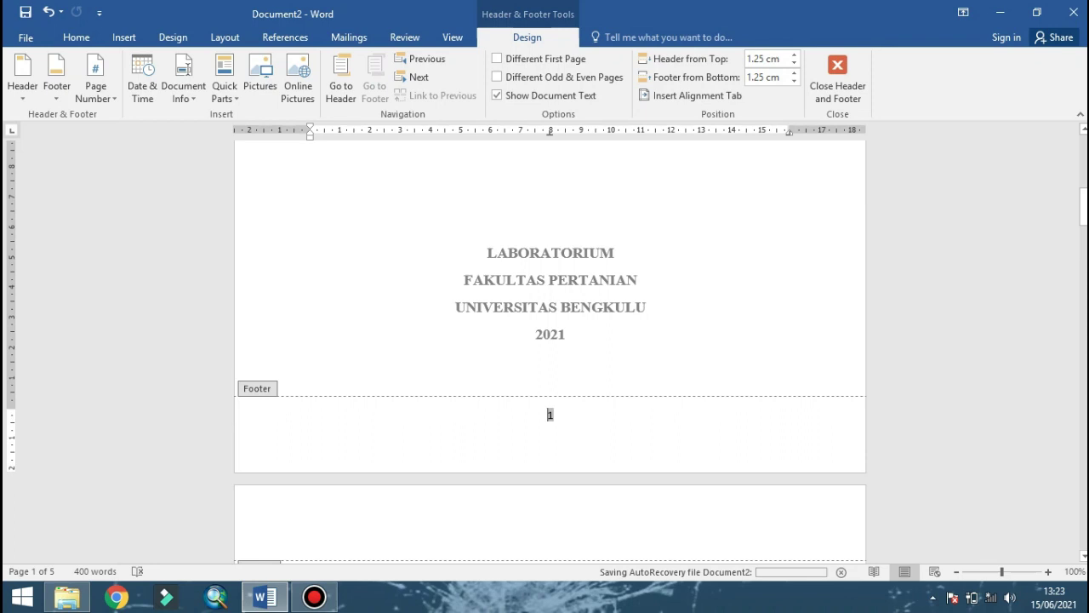
key(Escape)
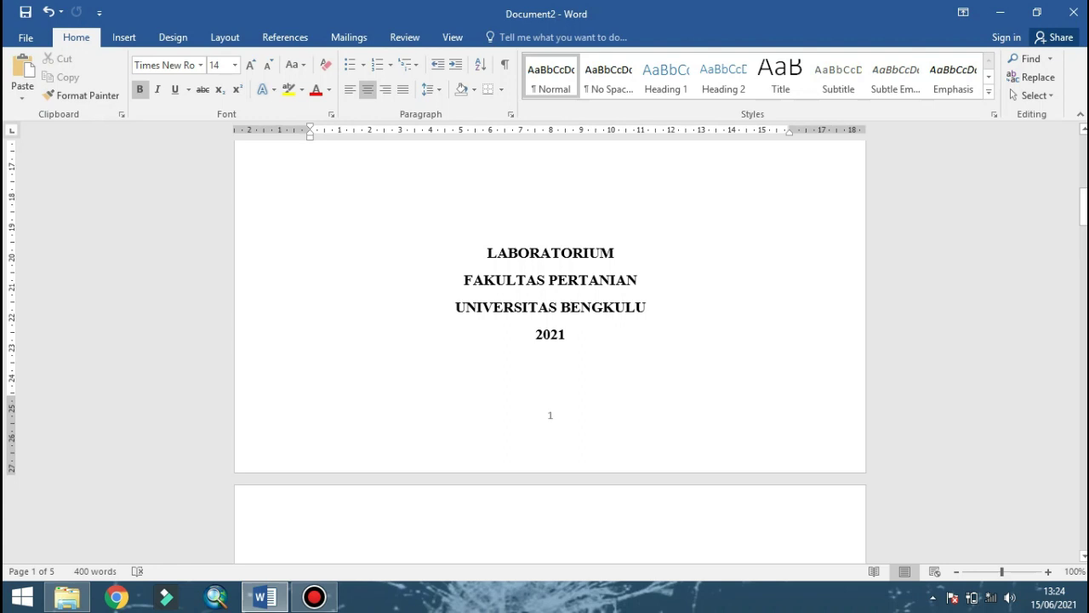
Insert a Next Page section break after 2021 so KATA PENGANTAR starts a new section
click(225, 37)
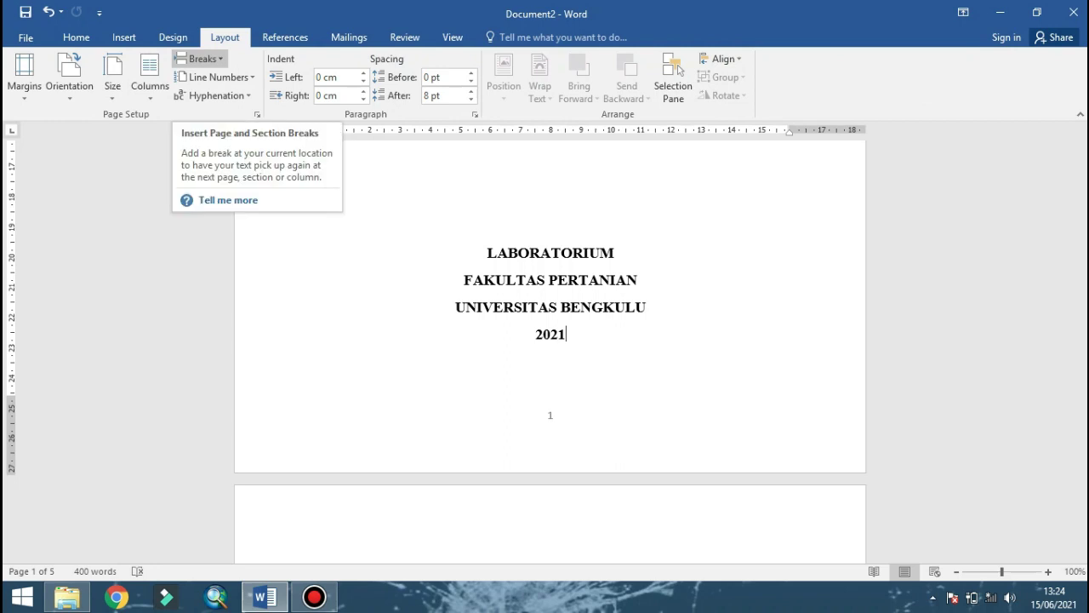
click(200, 59)
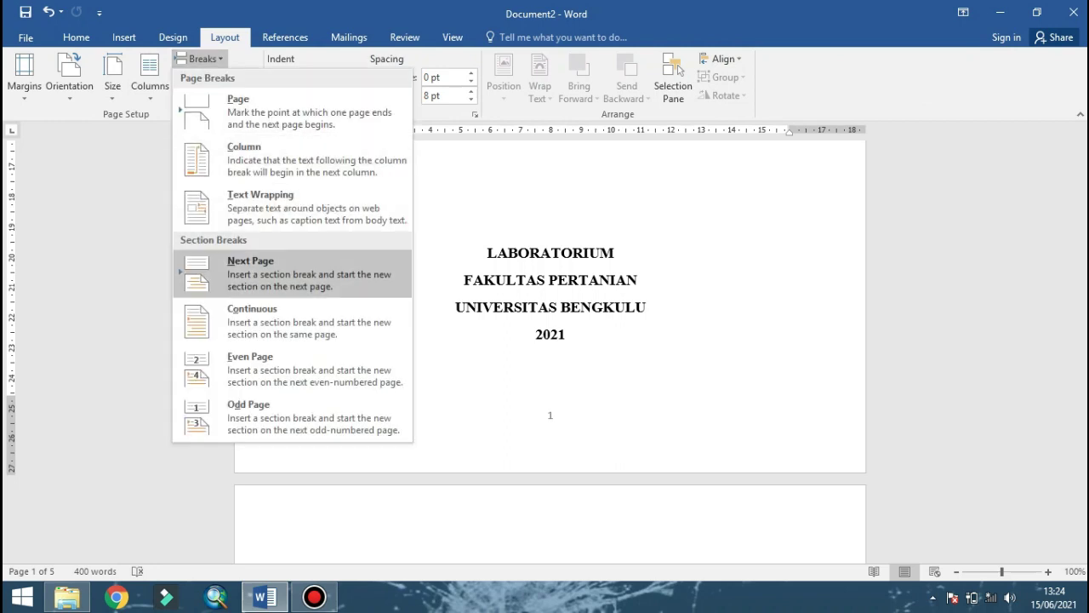
click(250, 273)
Delete the blank lines above KATA PENGANTAR and open the cover page footer
scroll(549, 383, down, 2)
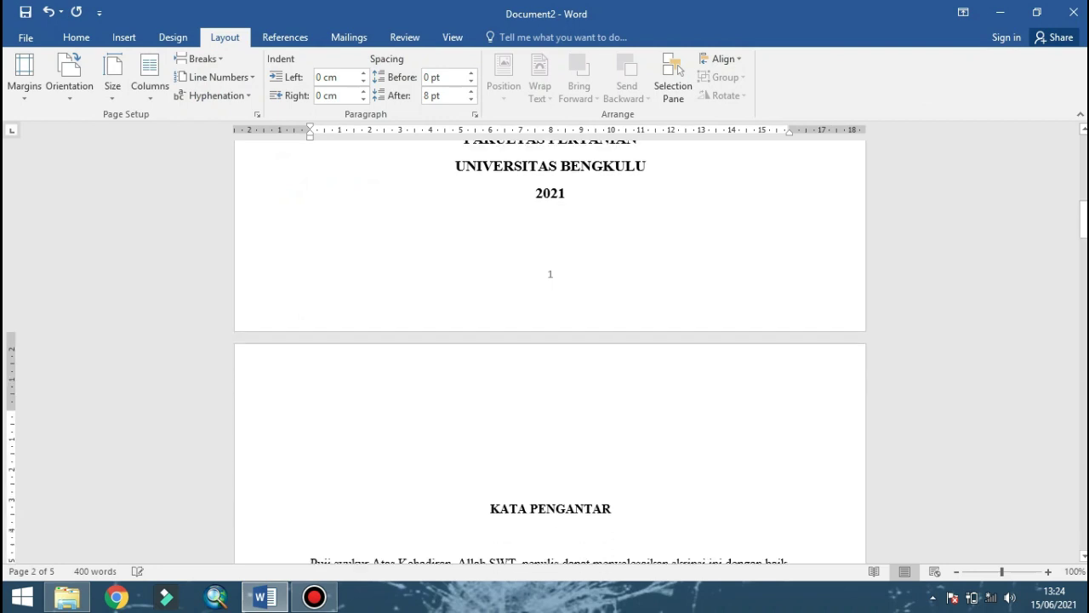
scroll(549, 383, down, 2)
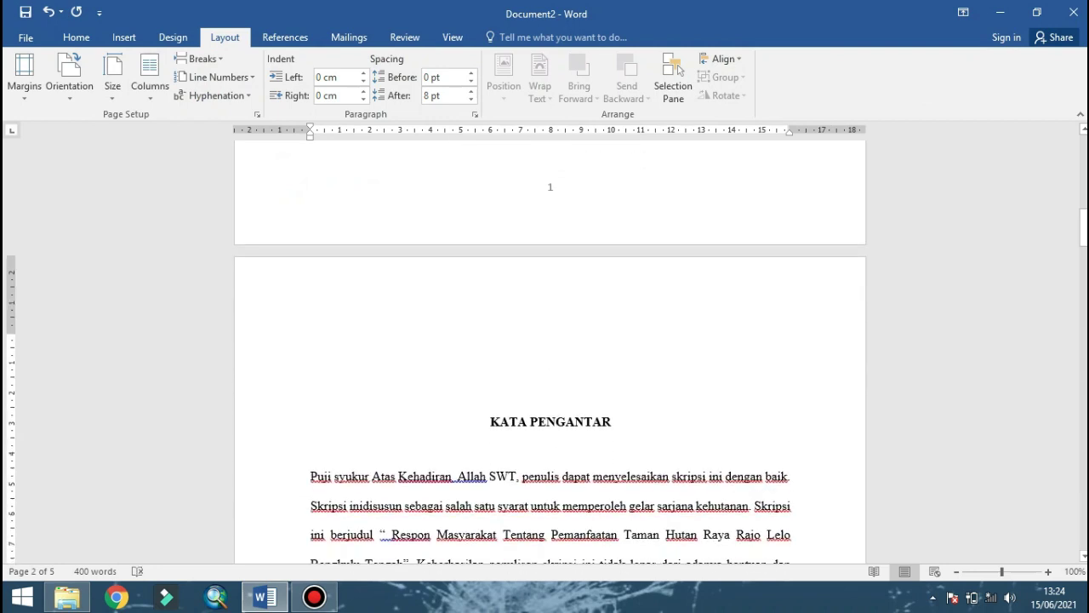
key(Delete)
key(Delete)
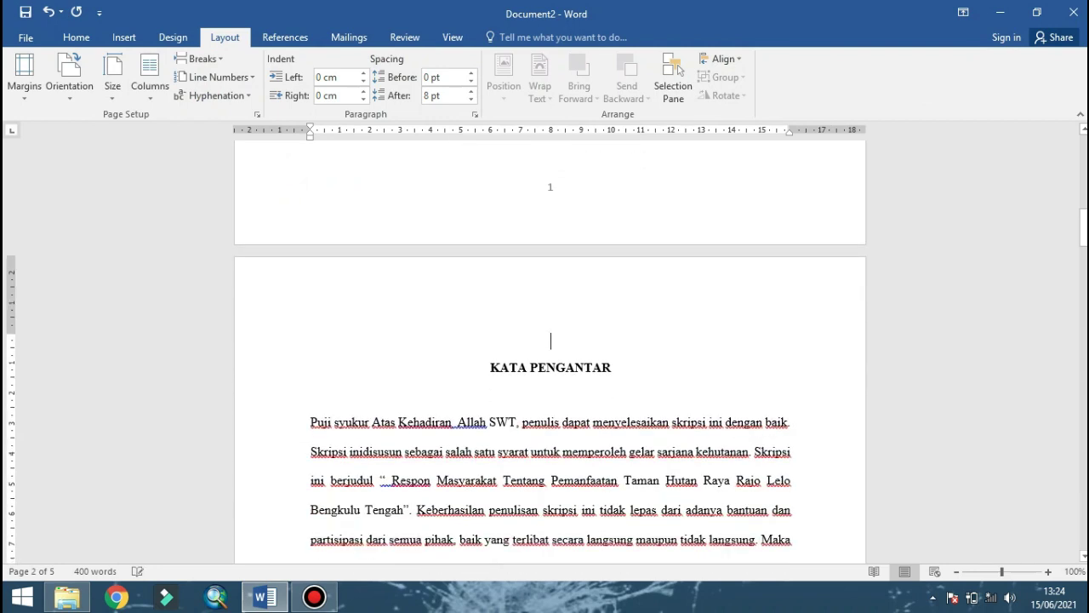
key(Delete)
scroll(550, 354, up, 2)
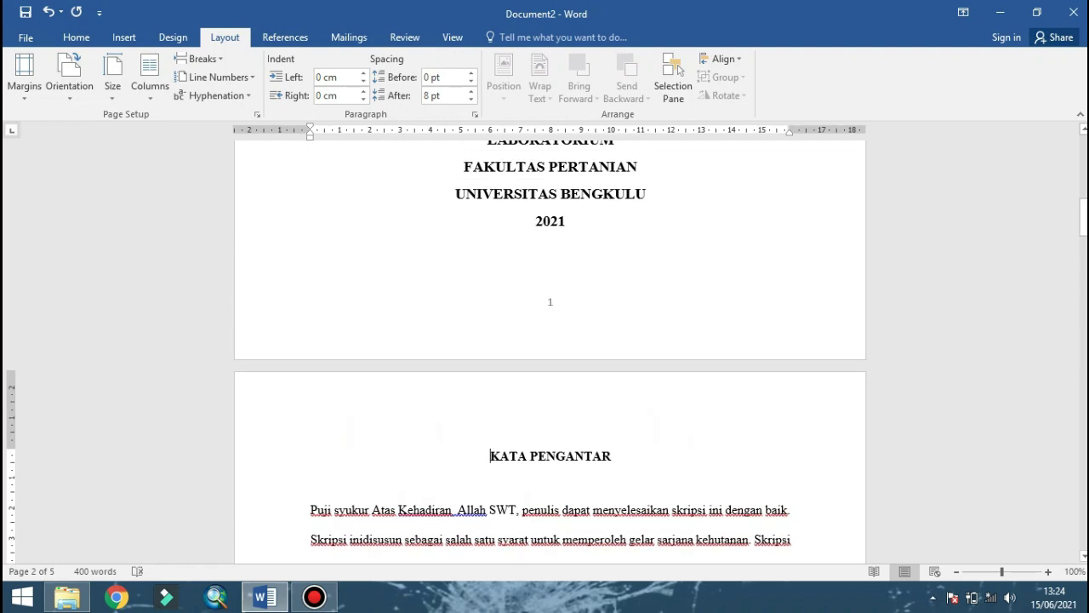
double_click(549, 302)
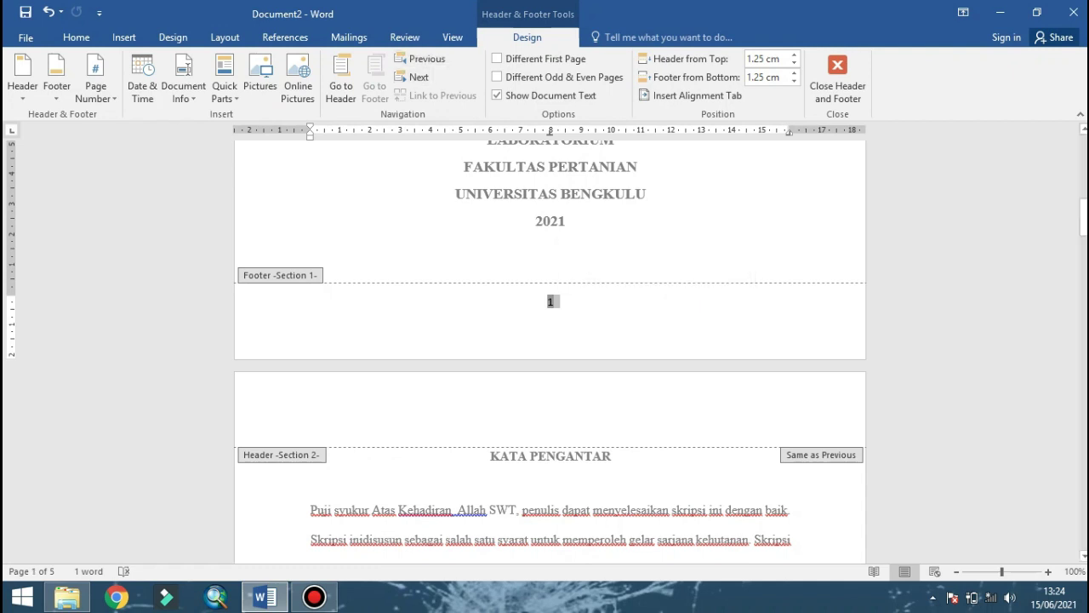
Delete the page number 1 from the title page footer and exit the footer
click(553, 301)
key(Delete)
scroll(549, 289, down, 2)
scroll(550, 289, down, 8)
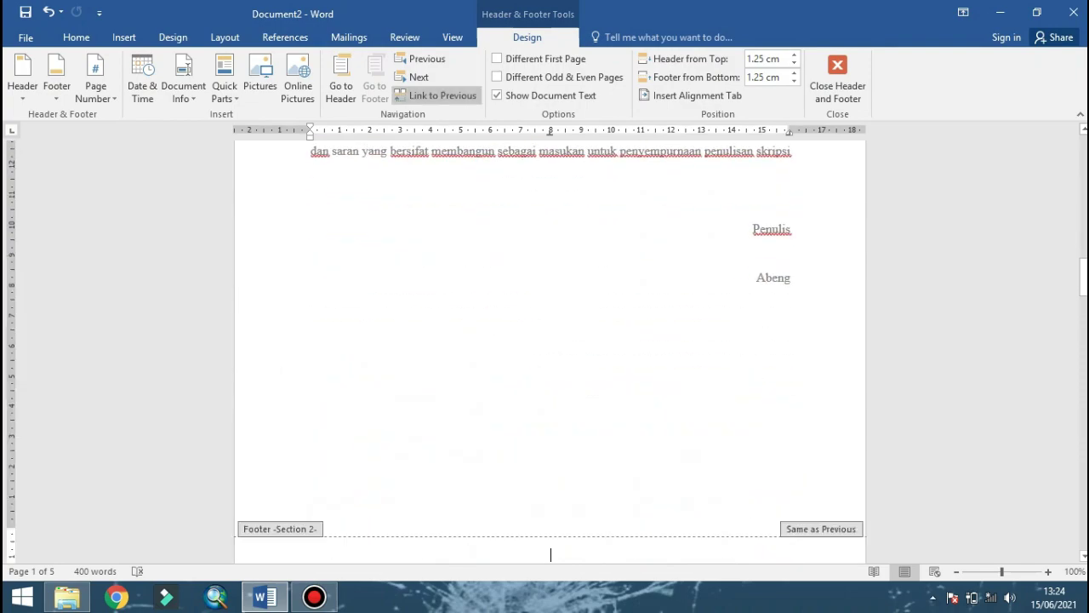
key(Escape)
Turn off Link to Previous for the KATA PENGANTAR page footer
scroll(550, 350, up, 5)
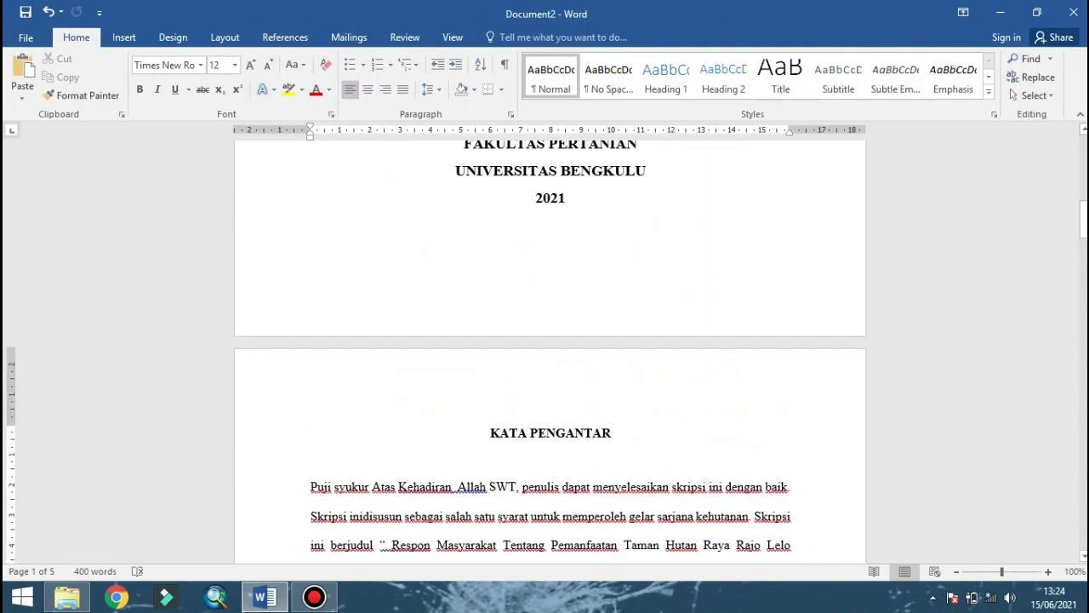
scroll(549, 351, down, 2)
scroll(550, 351, down, 2)
scroll(550, 351, down, 5)
scroll(550, 351, down, 4)
scroll(550, 351, down, 4)
scroll(550, 351, down, 2)
scroll(550, 350, down, 1)
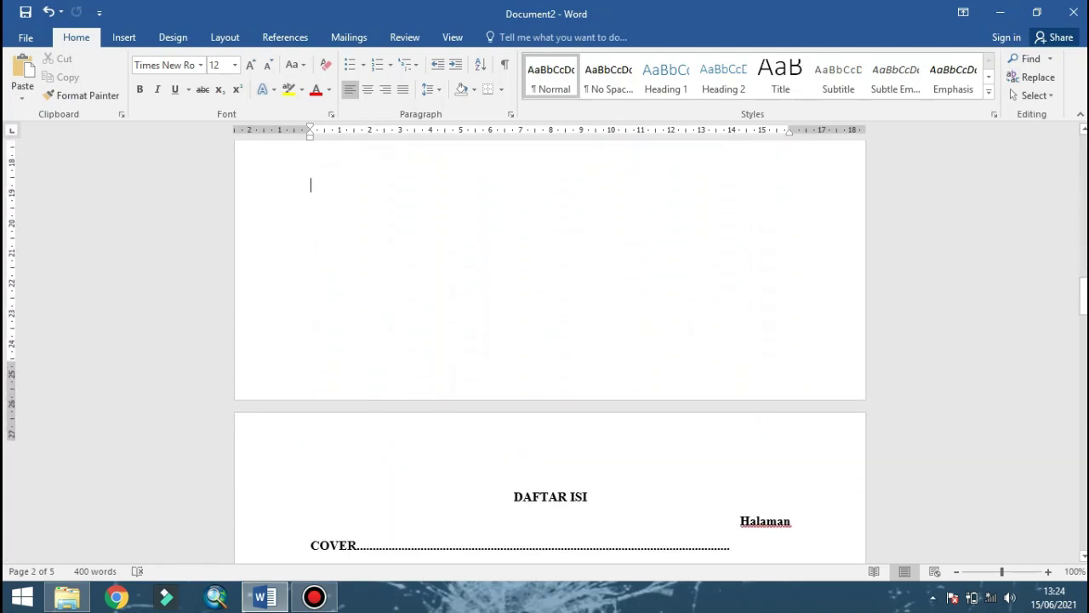
scroll(550, 351, up, 5)
scroll(550, 351, up, 5)
scroll(550, 351, up, 2)
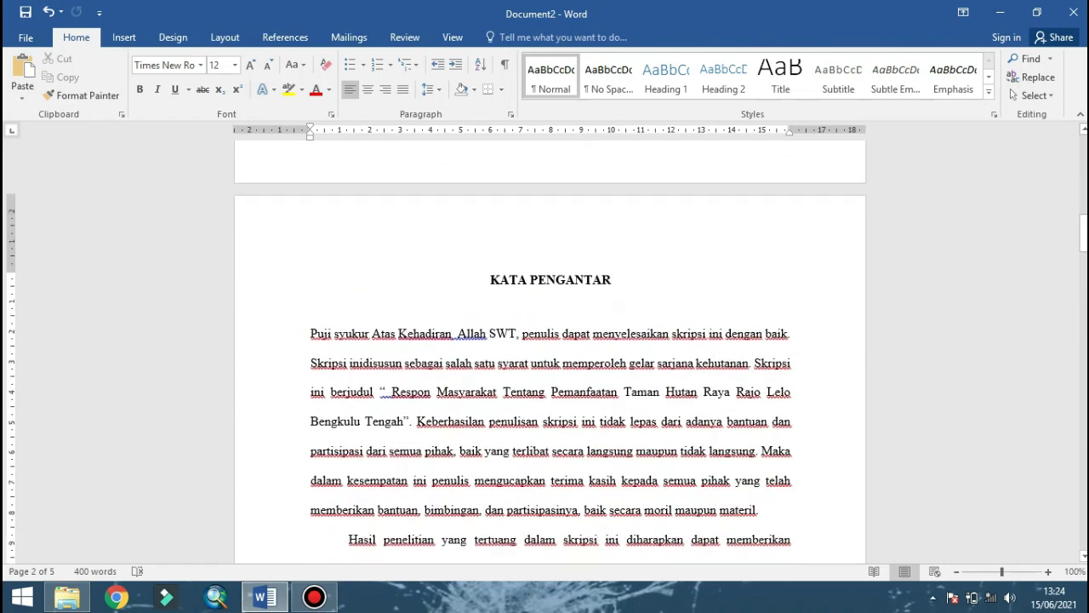
scroll(550, 350, down, 2)
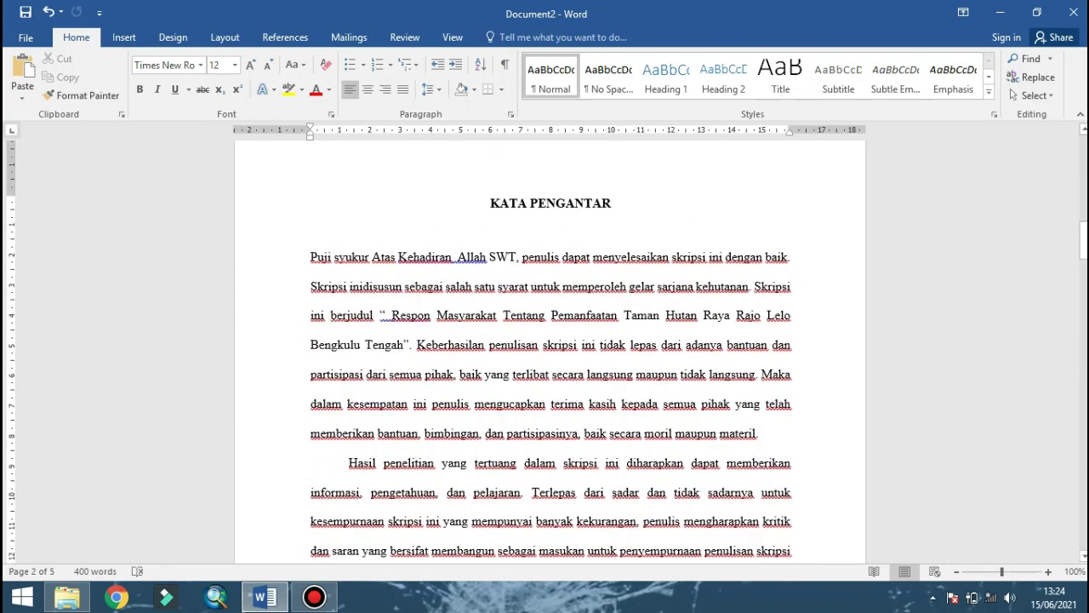
scroll(550, 350, down, 1)
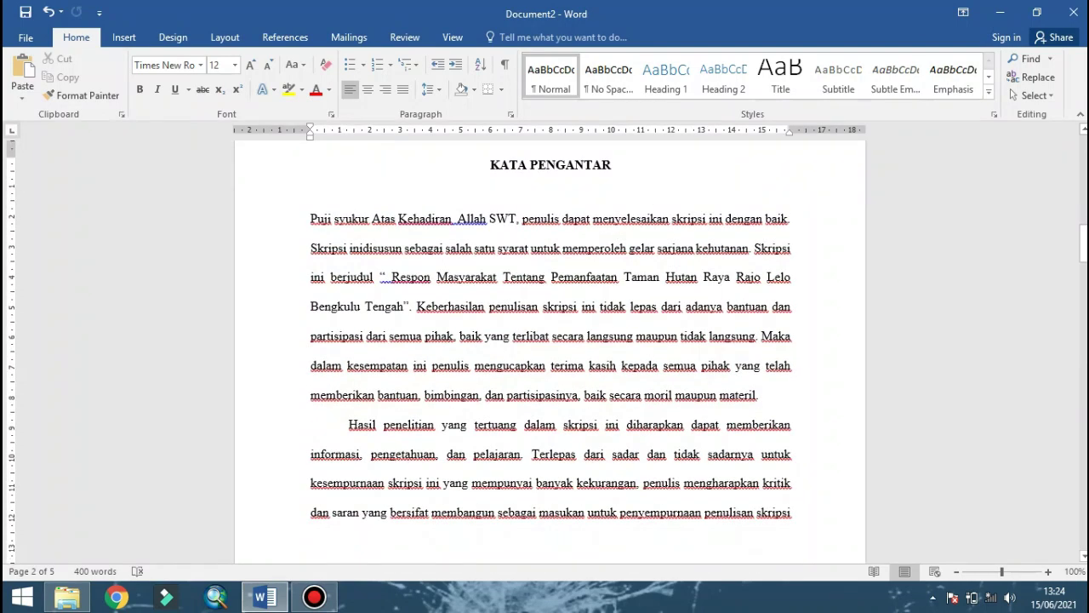
scroll(549, 350, down, 7)
scroll(550, 350, down, 7)
double_click(311, 344)
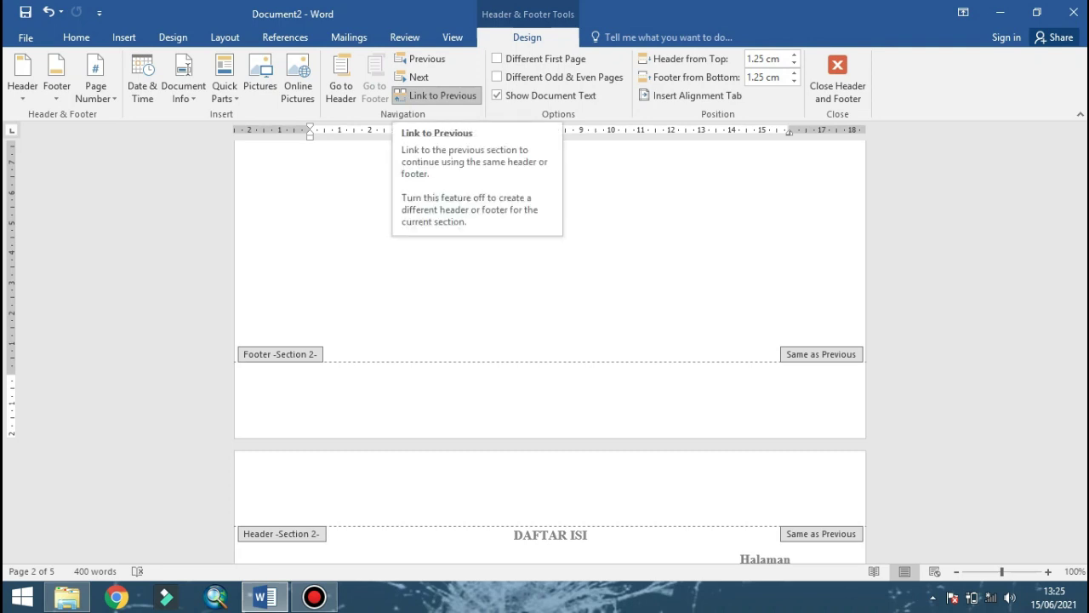
click(436, 95)
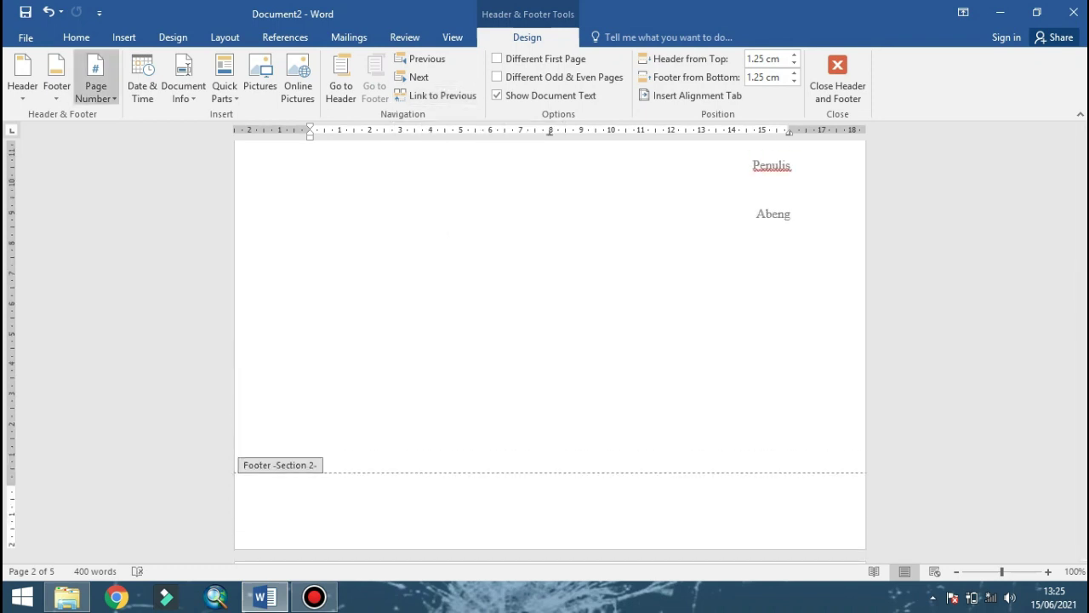
Format the section's page numbers as lowercase roman numerals (i, ii, iii) starting at i
click(96, 92)
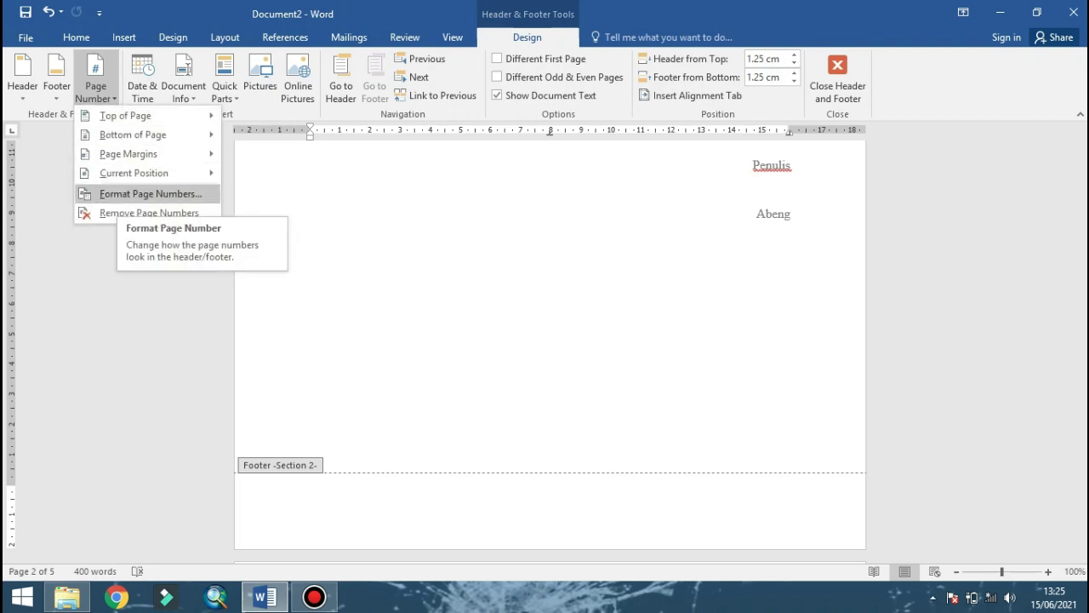
click(145, 193)
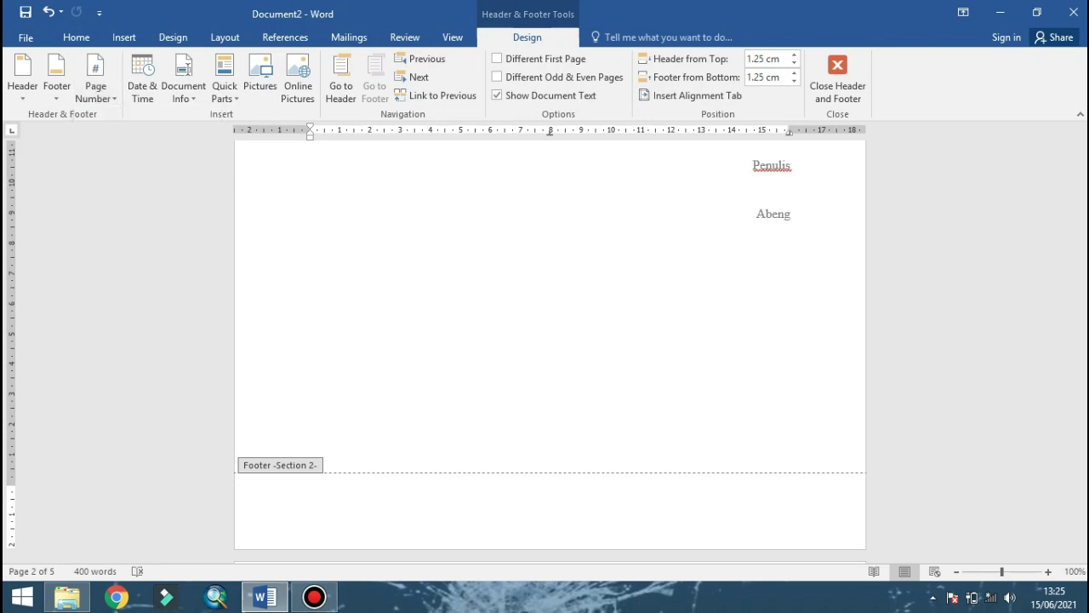
key(alt+Down)
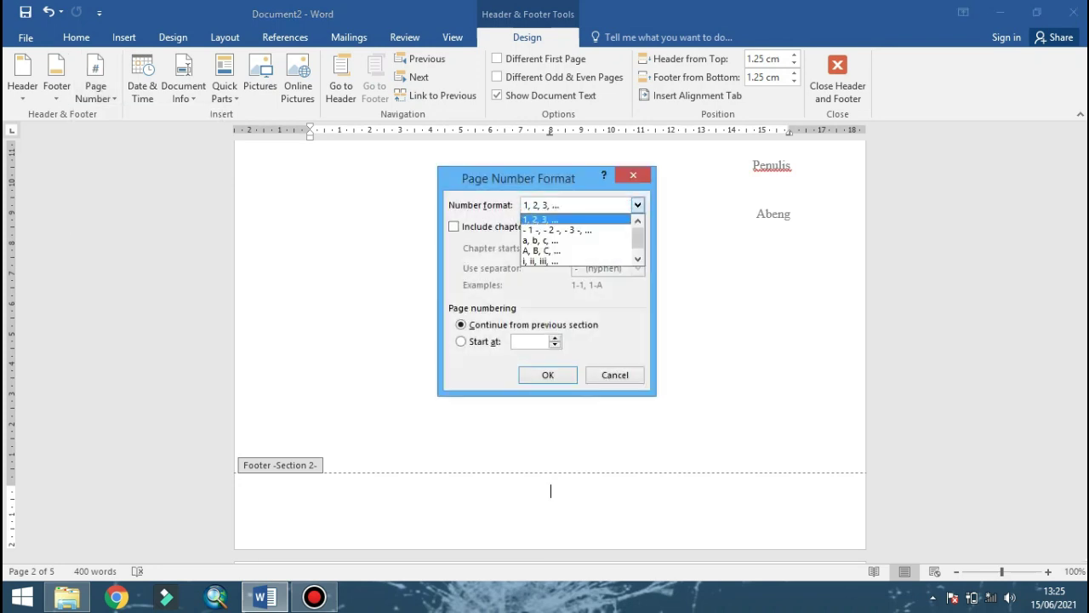
key(Down)
key(Down)
key(Down)
key(Down)
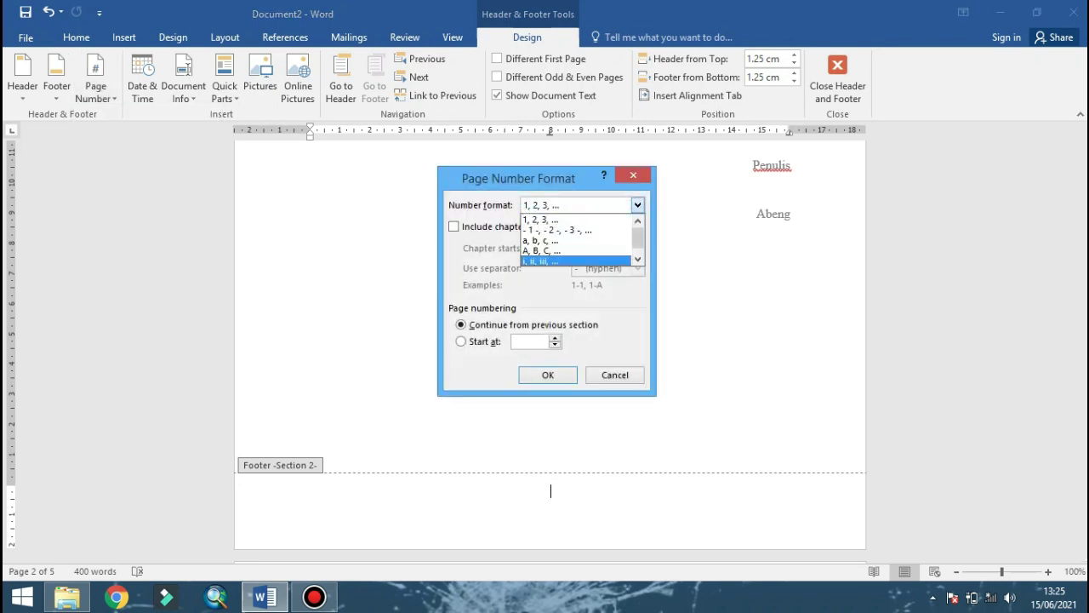
key(Return)
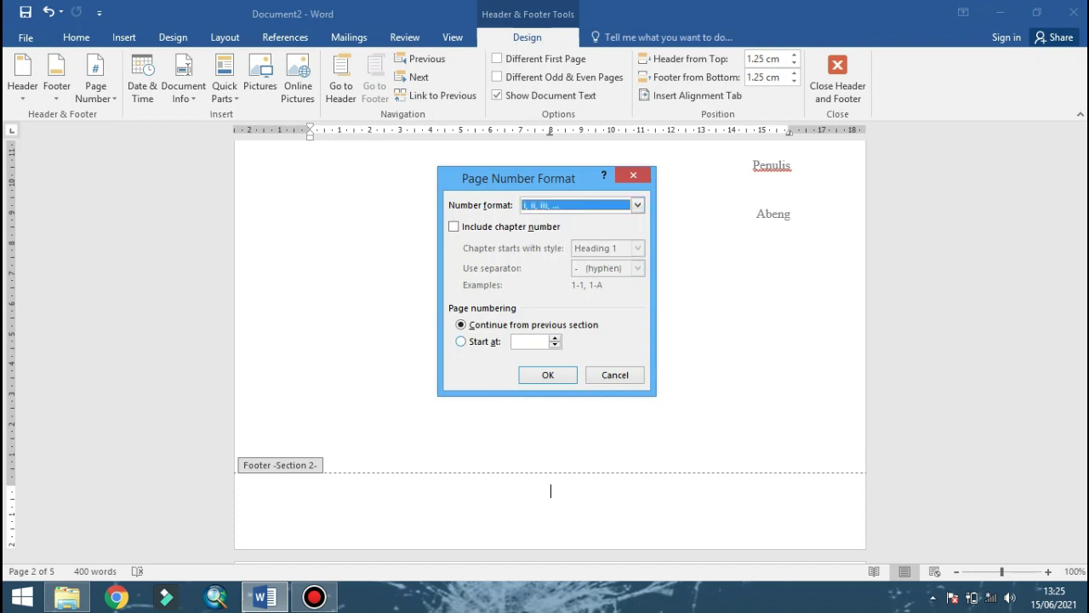
key(alt+a)
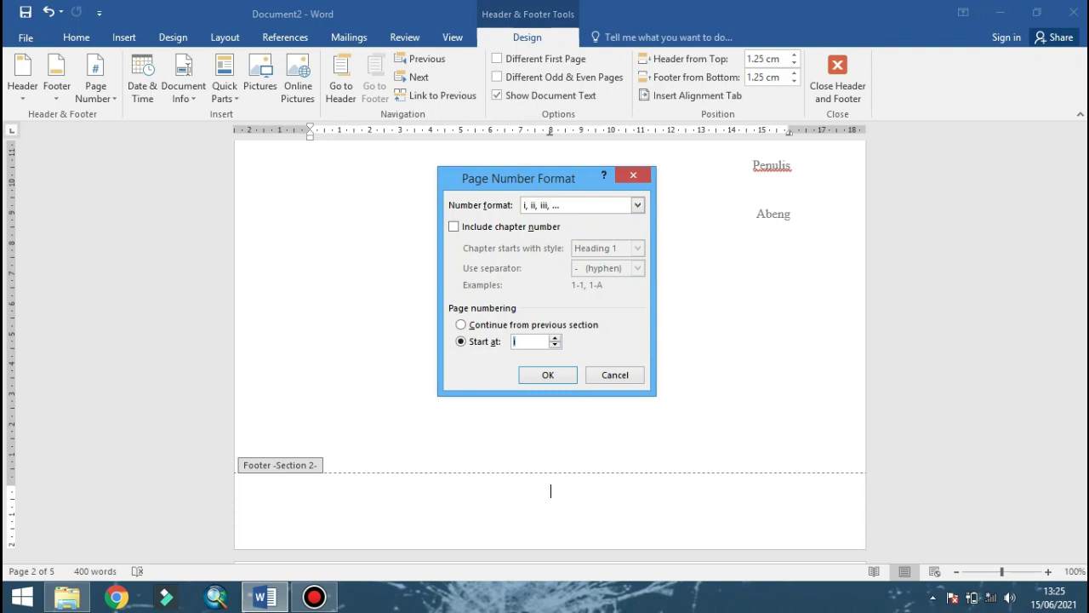
key(Return)
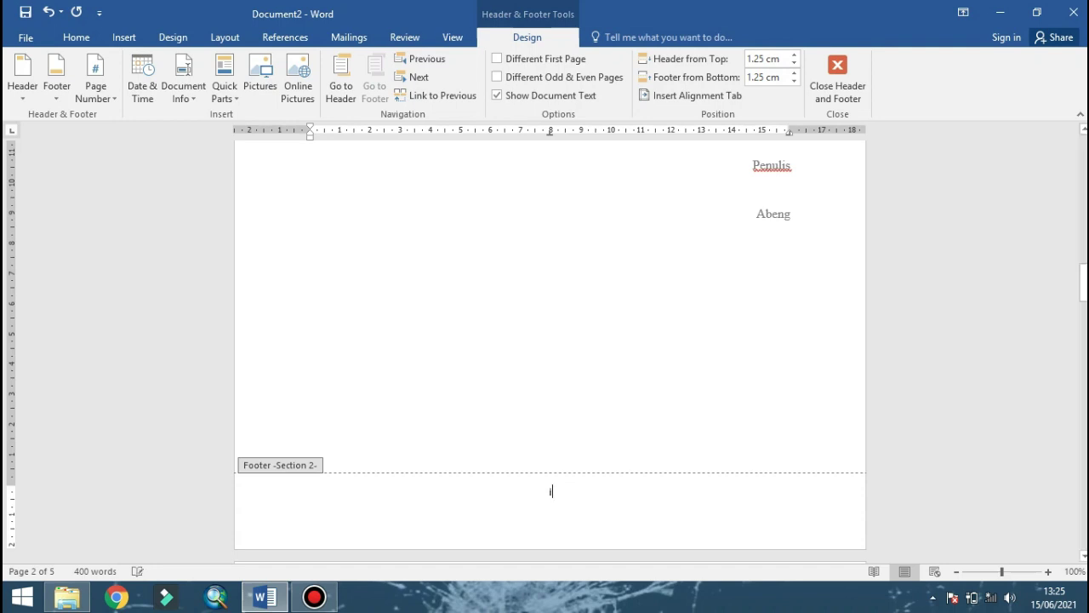
scroll(549, 372, down, 9)
scroll(549, 371, down, 5)
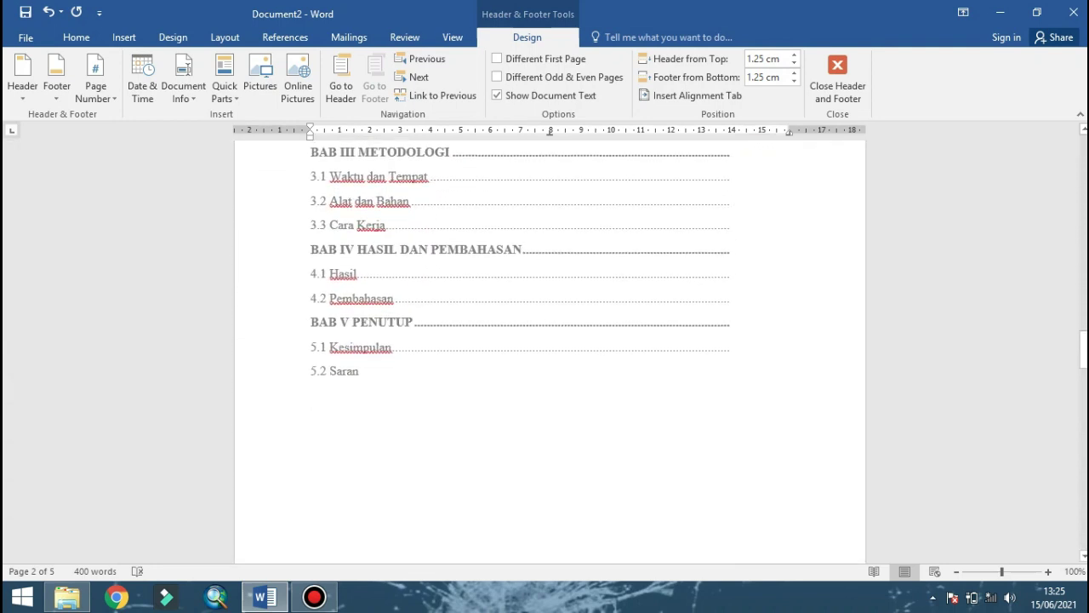
scroll(549, 371, down, 5)
scroll(550, 371, up, 5)
scroll(550, 371, up, 8)
scroll(550, 371, up, 6)
scroll(550, 371, up, 6)
scroll(550, 371, up, 5)
scroll(550, 372, up, 2)
scroll(550, 372, up, 2)
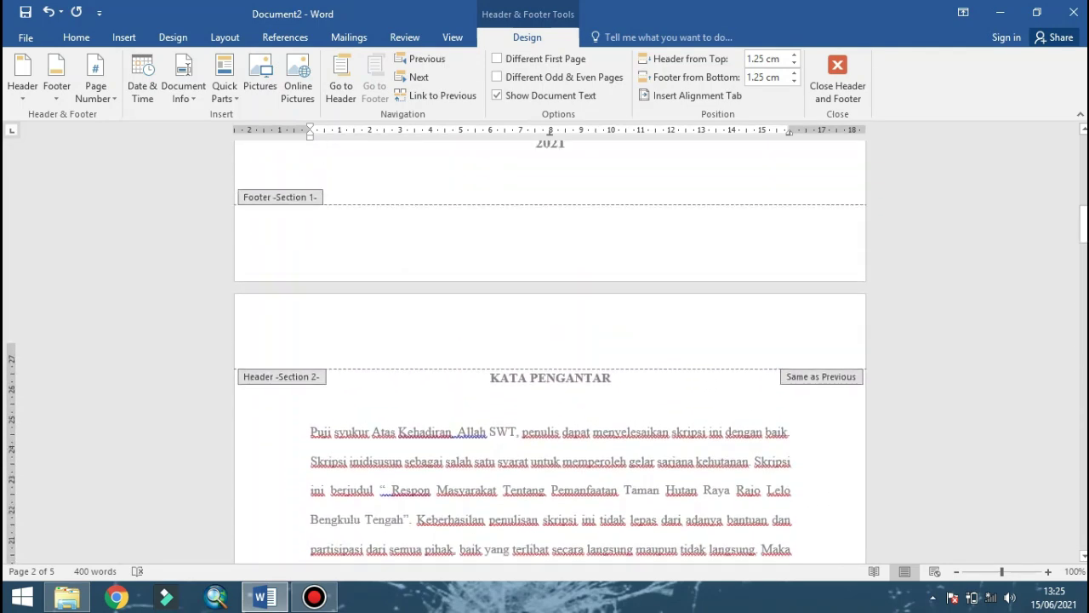
scroll(550, 371, up, 2)
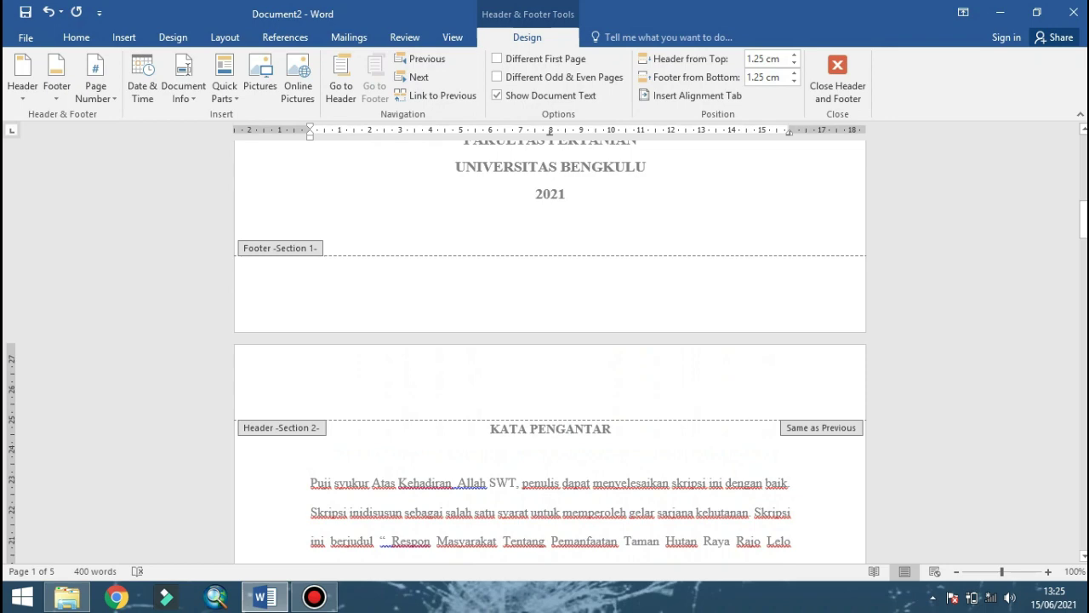
scroll(550, 371, down, 2)
scroll(550, 372, down, 5)
scroll(550, 371, down, 8)
scroll(550, 371, down, 8)
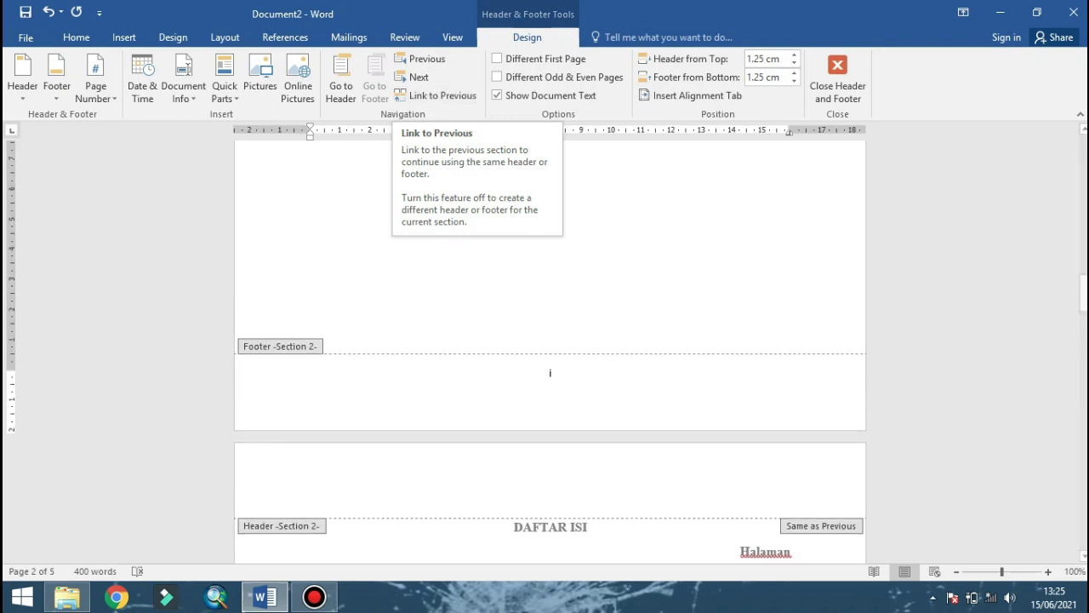
click(436, 96)
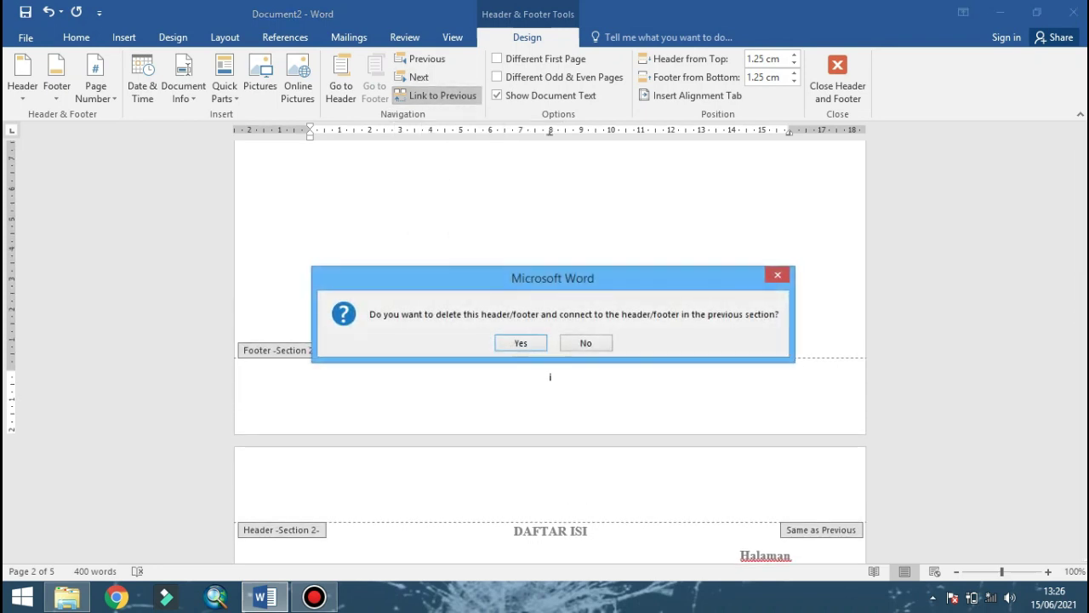
Decline relinking the footer to the previous section and change the number to ii
key(Return)
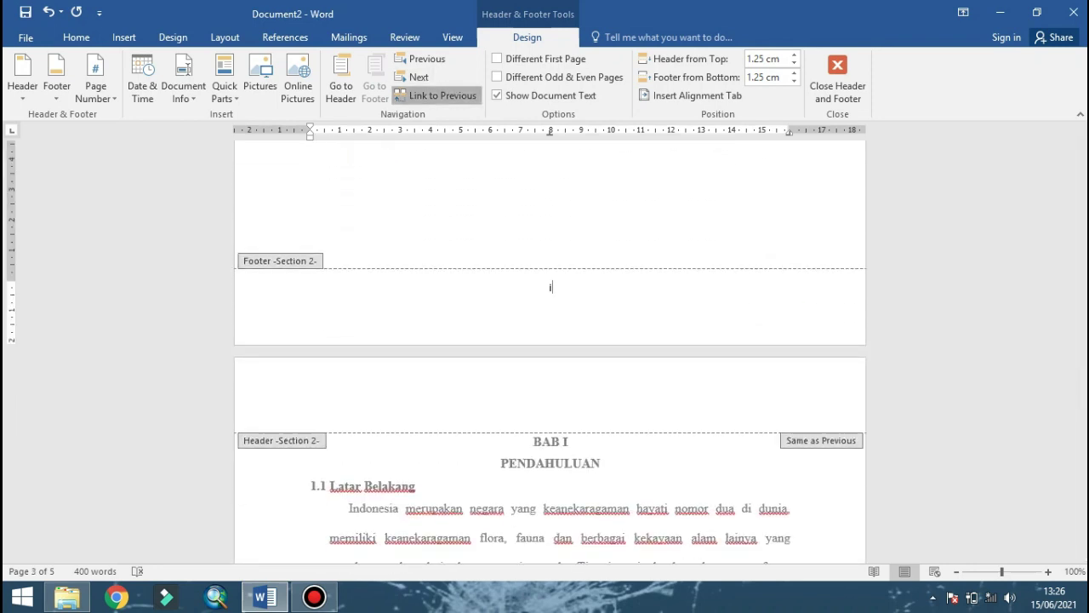
click(436, 95)
key(Escape)
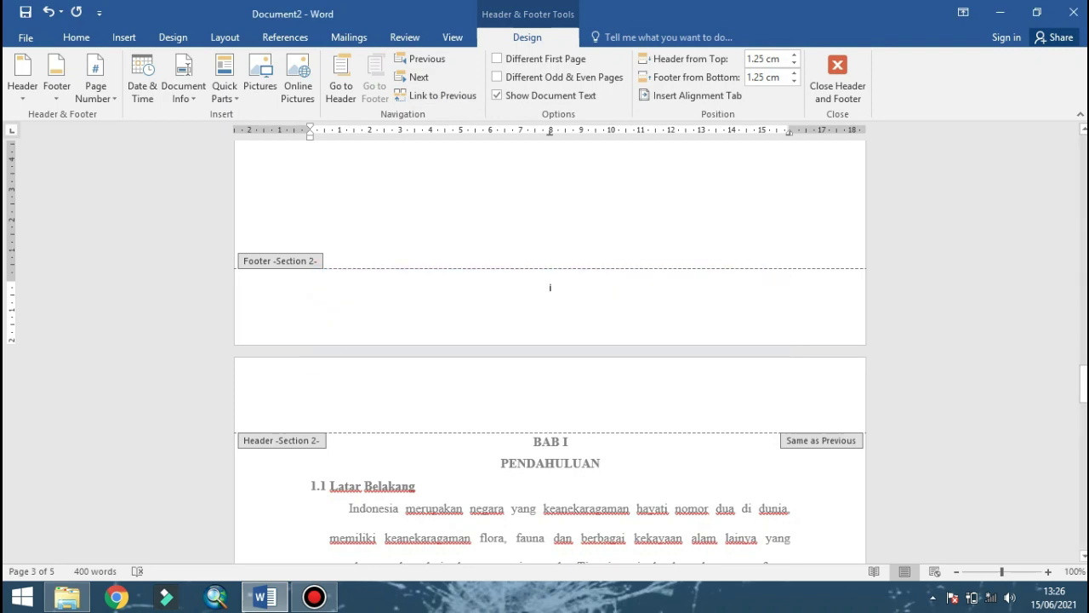
text(i)
Check that the section 2 footers read ii, then exit footer editing
scroll(550, 341, down, 2)
scroll(550, 340, down, 1)
scroll(550, 340, down, 2)
scroll(550, 340, down, 5)
scroll(550, 351, down, 3)
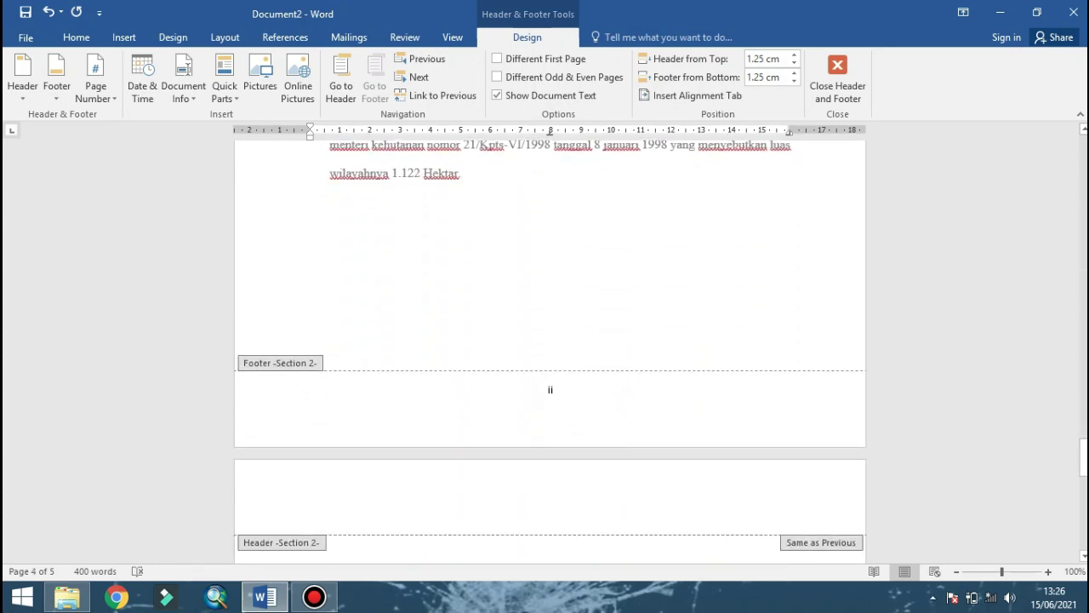
scroll(550, 351, down, 7)
scroll(550, 352, up, 3)
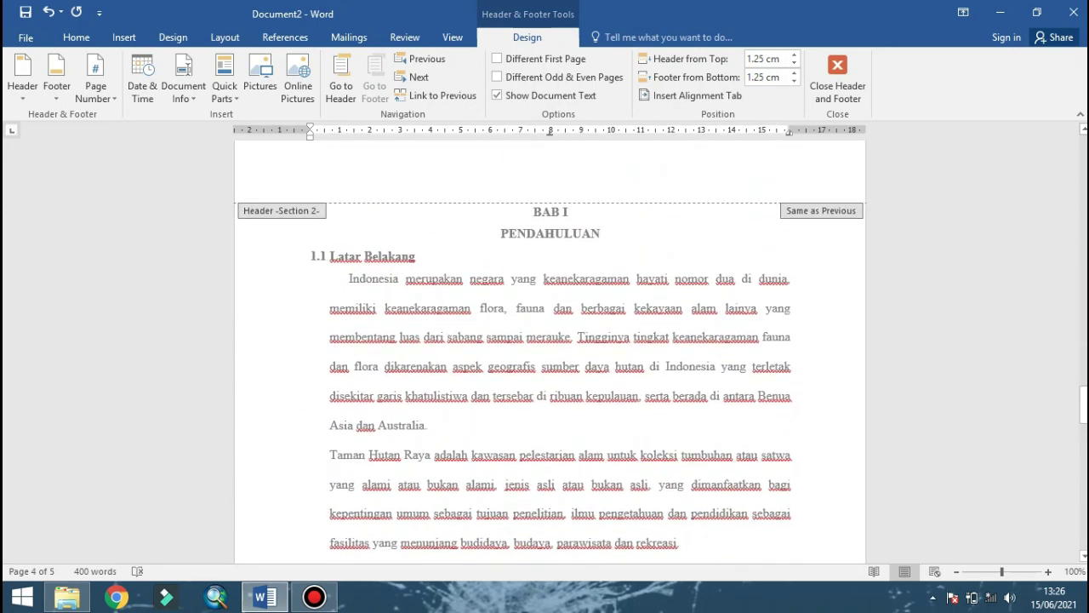
scroll(550, 351, up, 5)
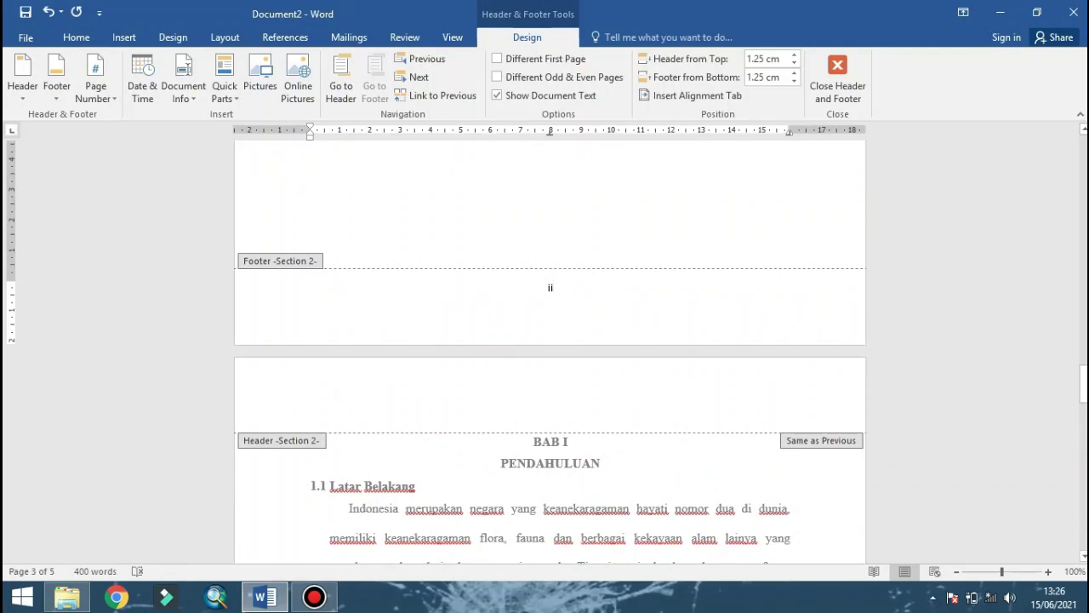
scroll(549, 352, down, 3)
scroll(550, 352, down, 8)
scroll(550, 351, down, 3)
scroll(549, 352, up, 5)
scroll(549, 351, up, 6)
scroll(550, 352, up, 5)
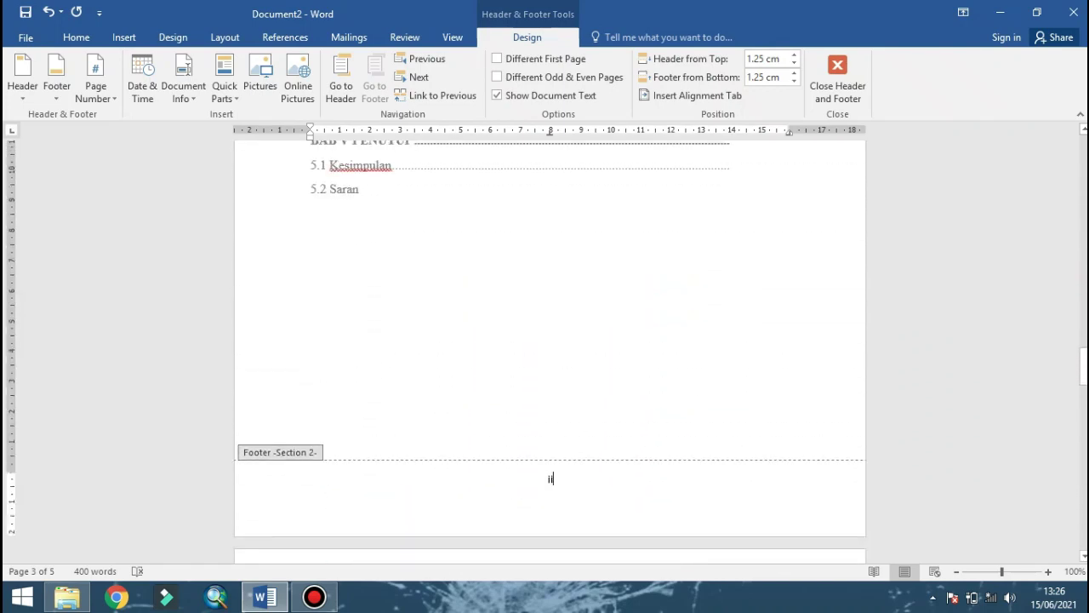
key(Escape)
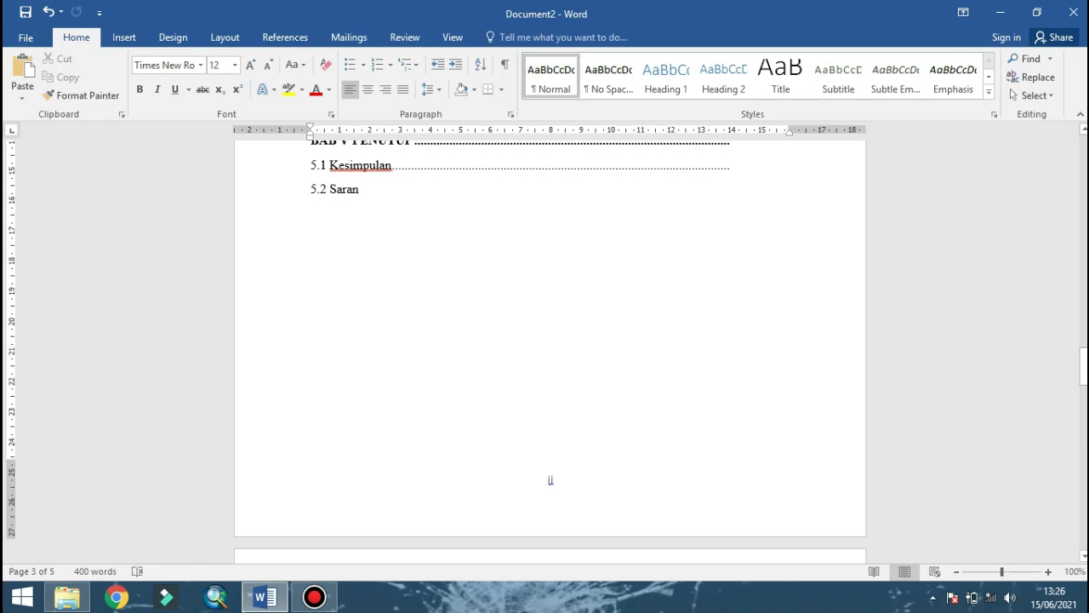
Insert a Next Page section break before BAB I, remove the blank line, and centre the heading
key(alt+p)
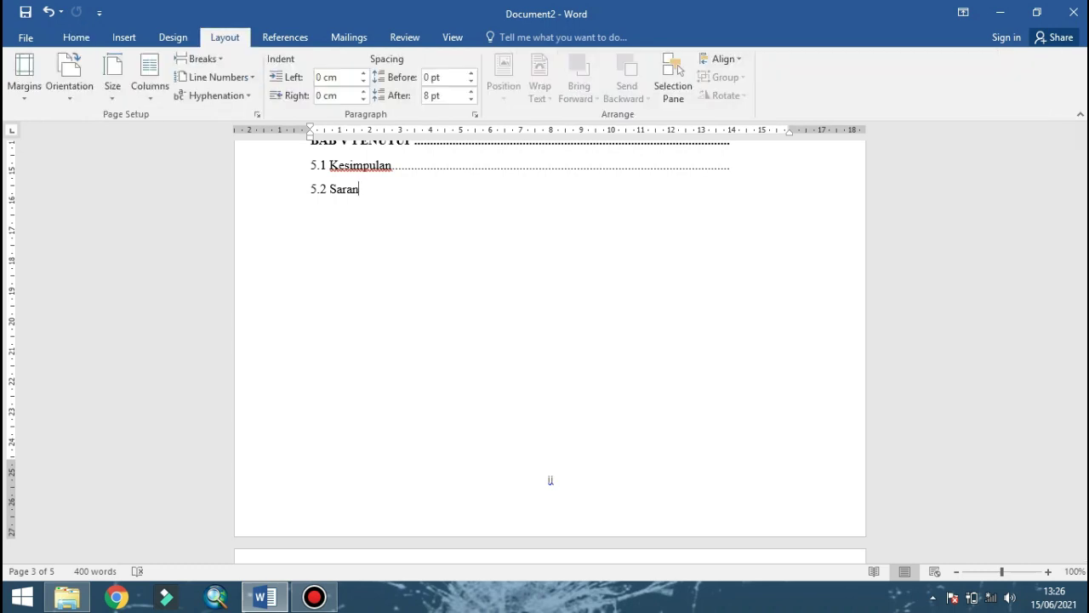
key(b)
key(Down)
key(Down)
key(Down)
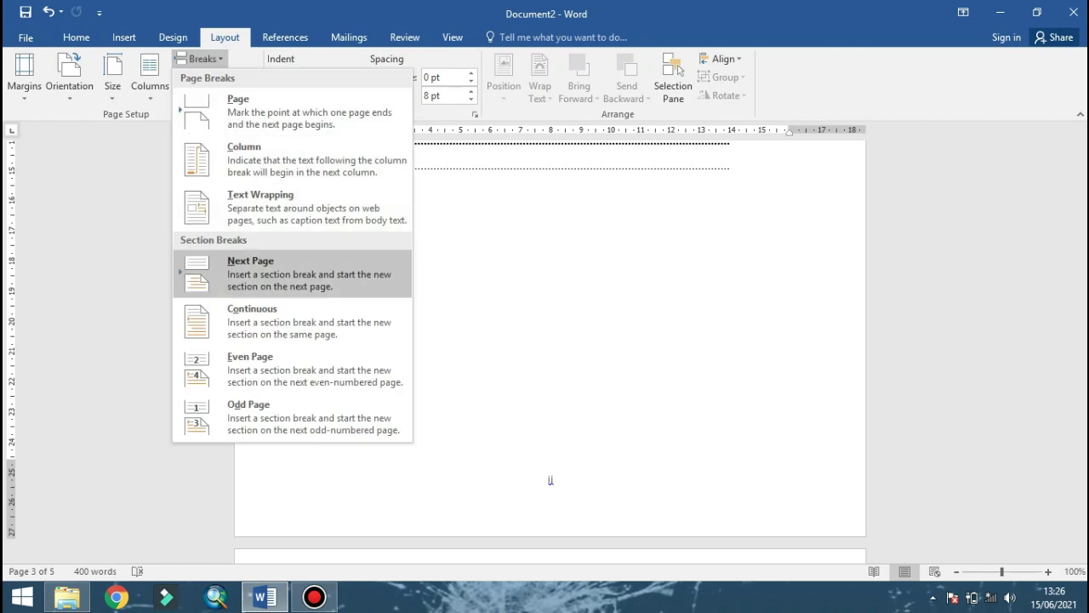
key(Return)
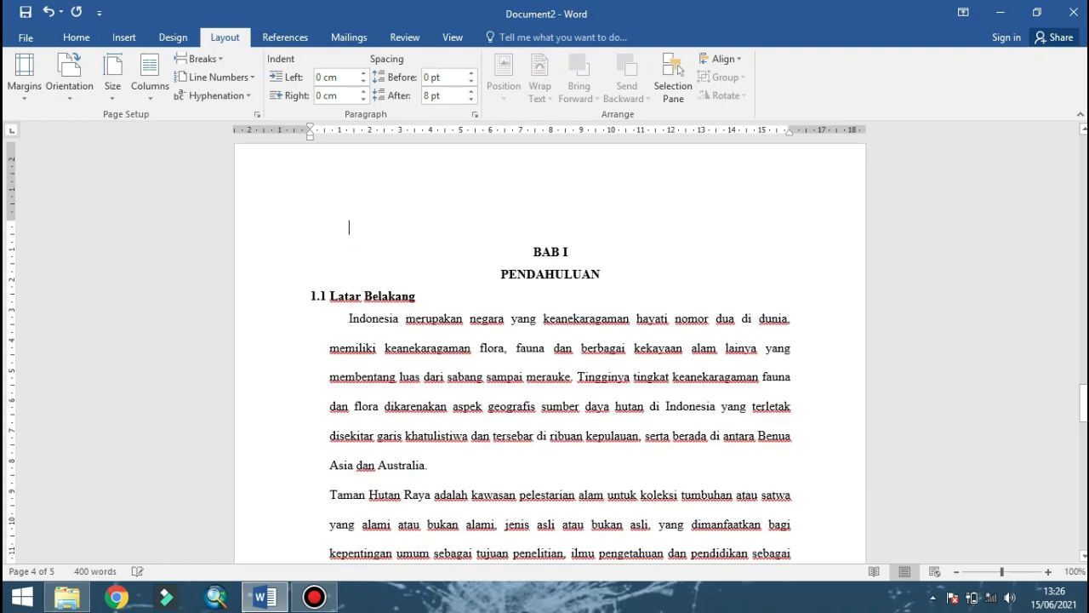
key(Delete)
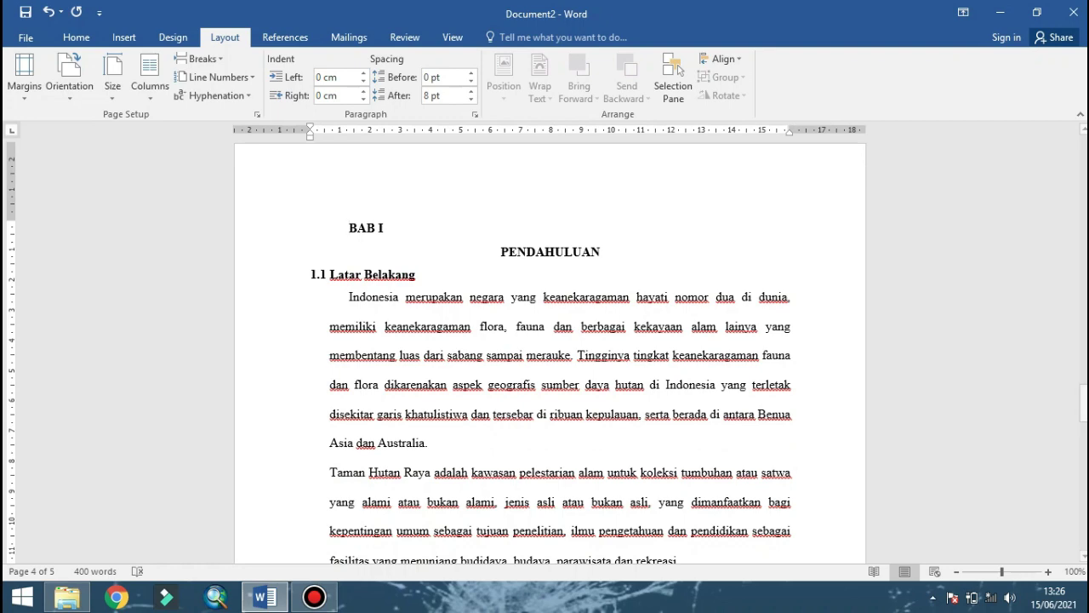
key(ctrl+e)
Open the BAB I section's footer for editing
scroll(550, 354, down, 3)
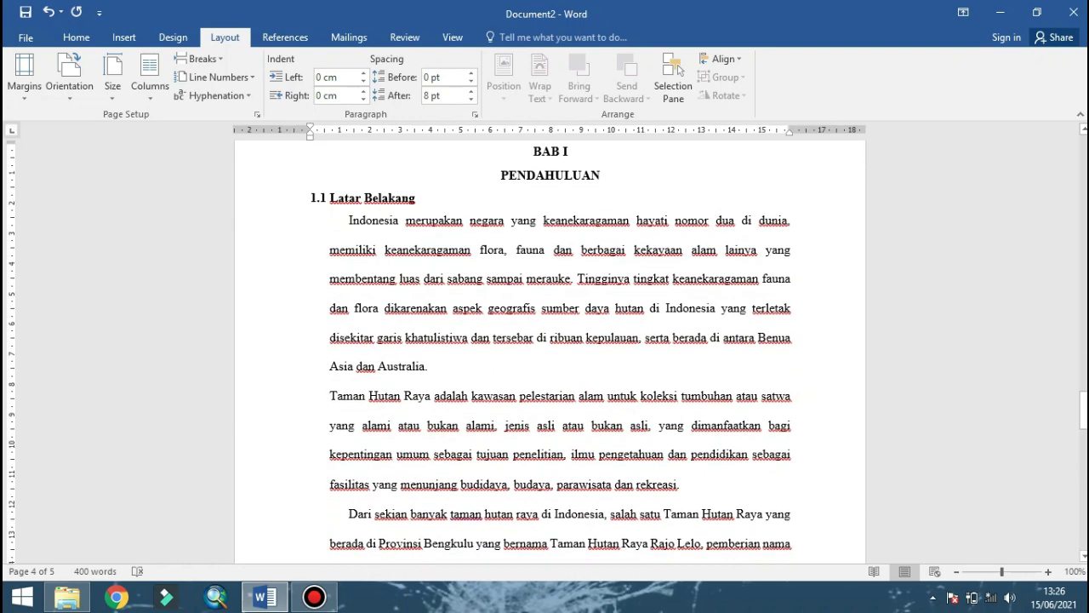
scroll(549, 425, down, 2)
scroll(550, 426, down, 5)
scroll(549, 425, down, 2)
scroll(550, 426, up, 3)
scroll(550, 441, up, 3)
scroll(550, 442, up, 3)
scroll(550, 442, down, 10)
scroll(550, 442, down, 5)
double_click(550, 291)
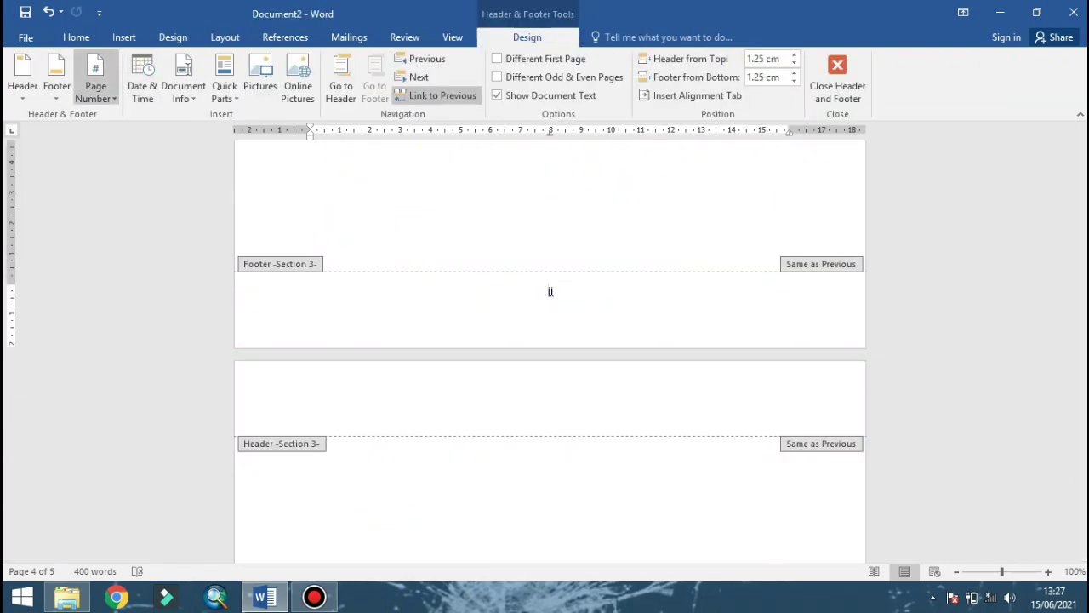
Insert a centred Plain Number 2 page number in the BAB I footer
click(96, 92)
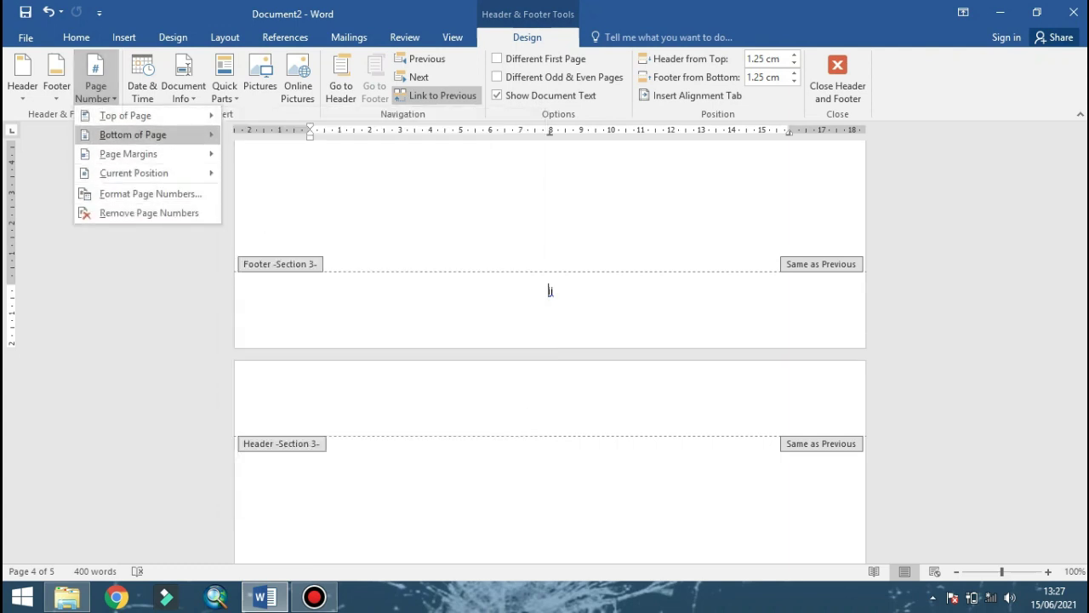
mouse_move(133, 135)
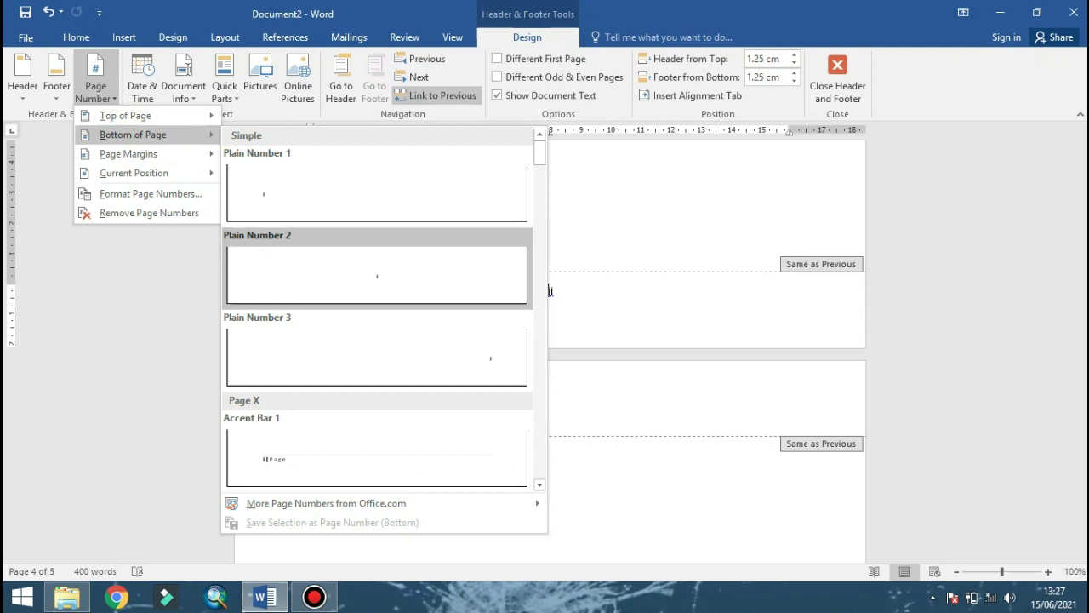
click(550, 290)
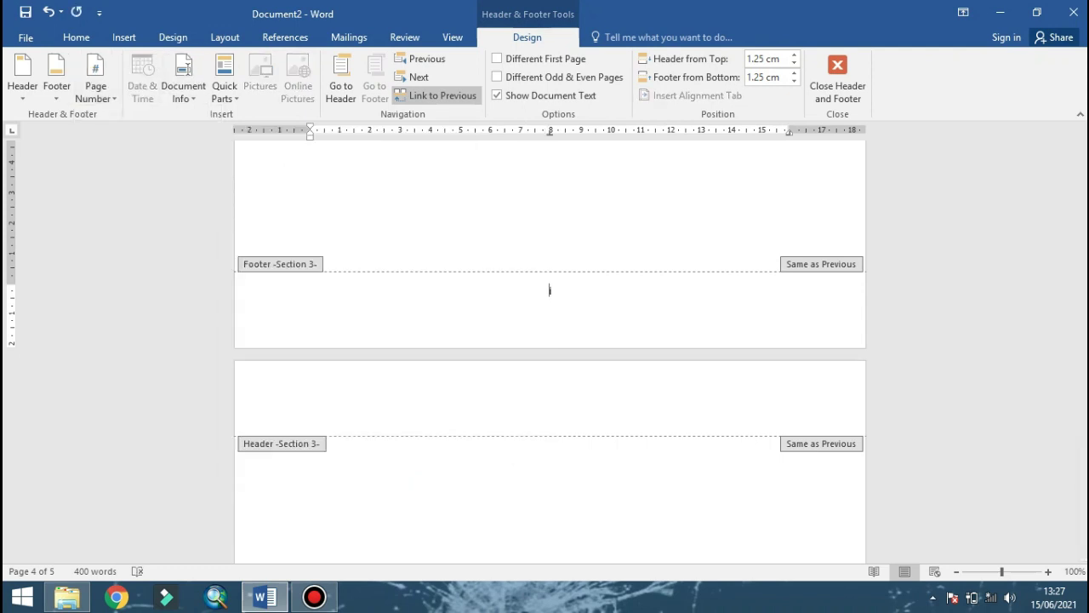
Format the BAB I page numbers as 1, 2, 3, starting at 1
click(95, 89)
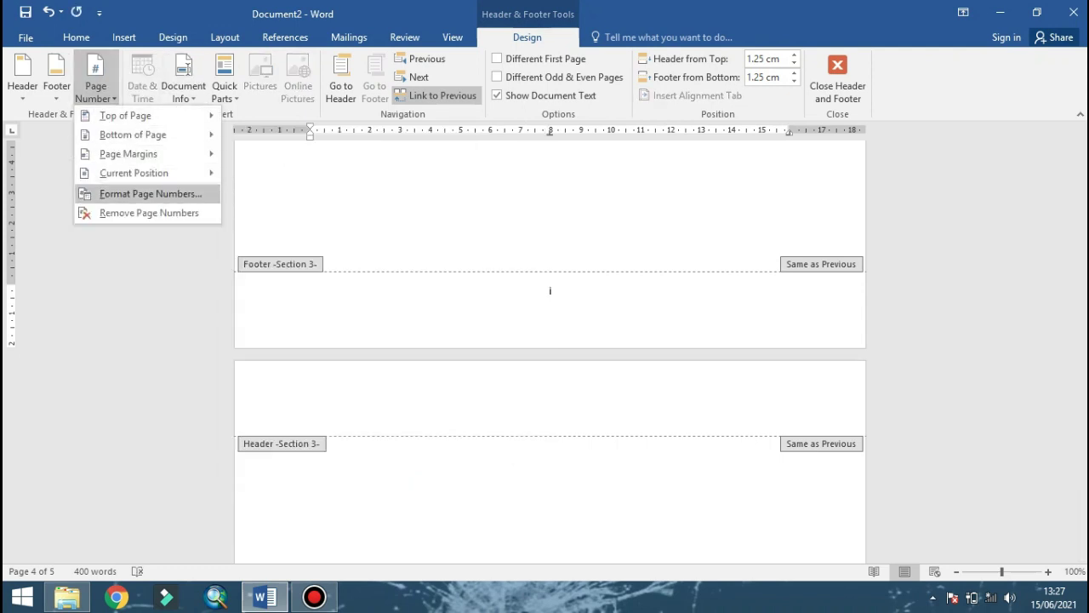
click(150, 193)
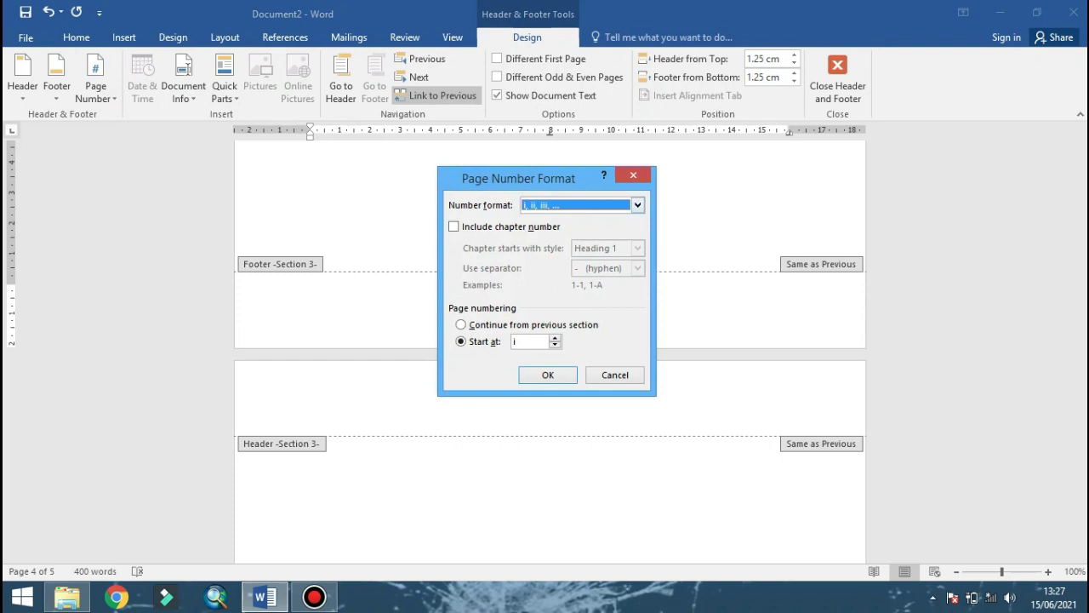
key(alt+Down)
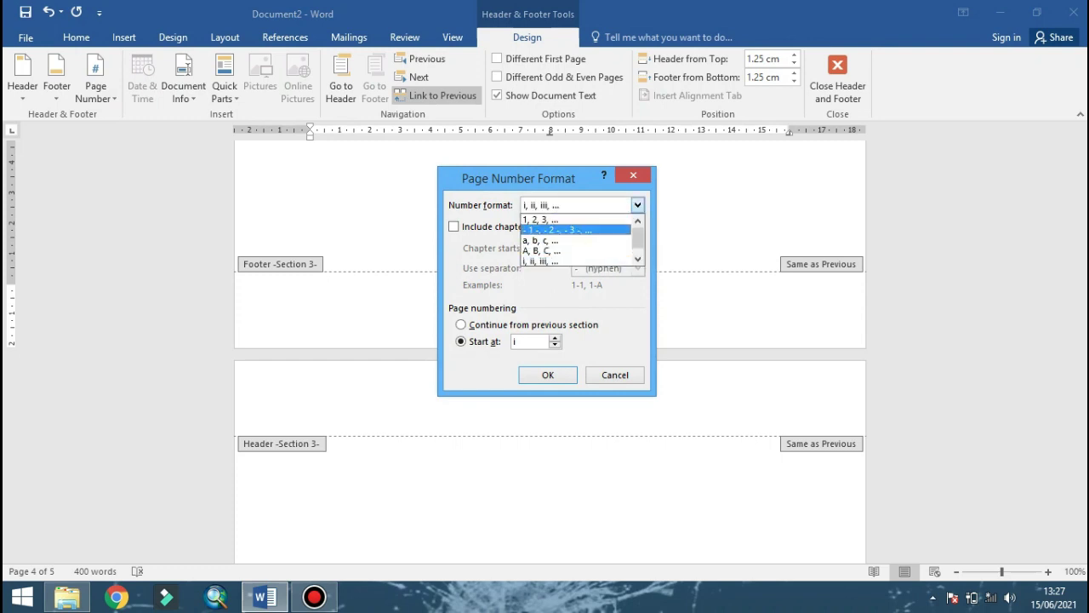
key(Return)
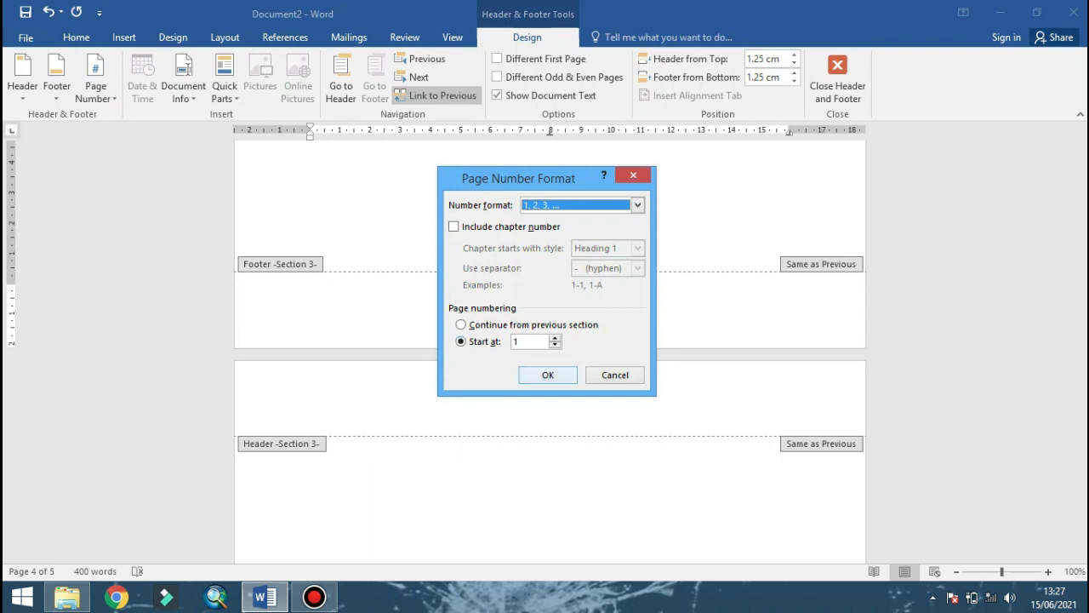
key(Return)
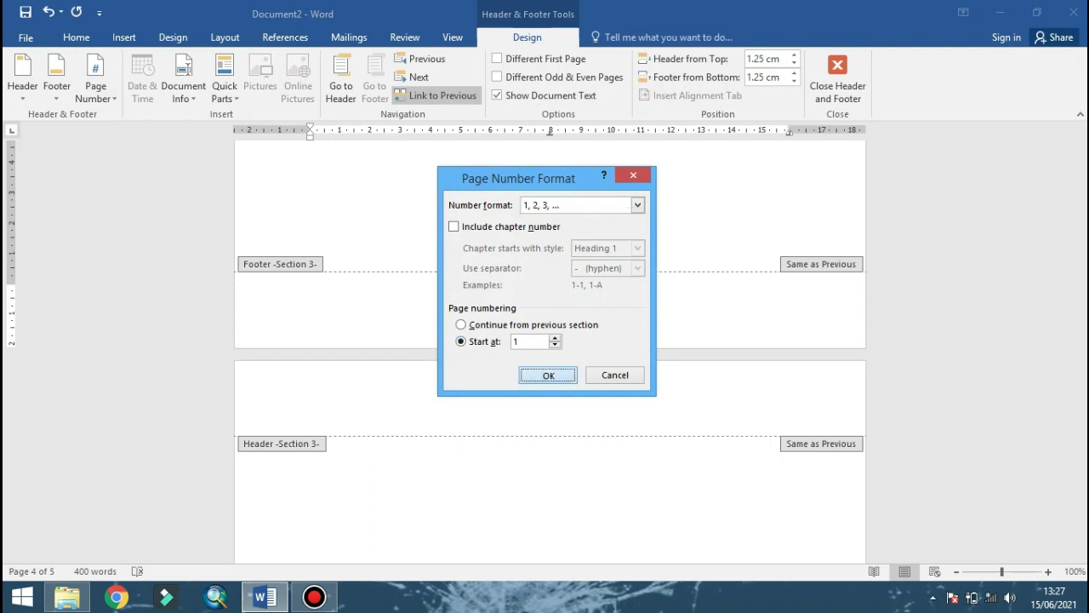
scroll(550, 340, down, 10)
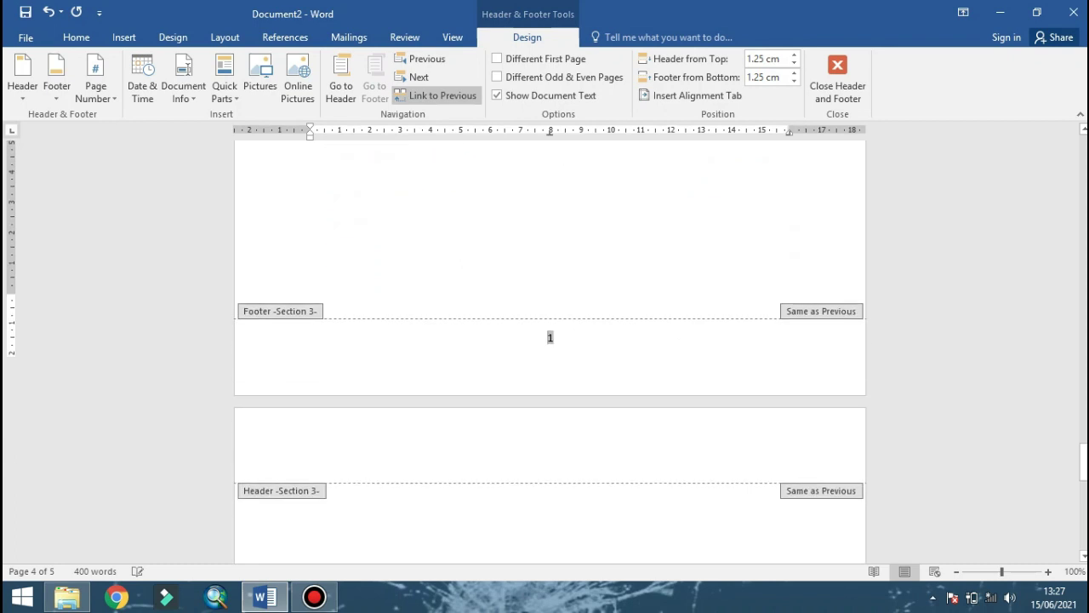
Check the section footers, then leave footer editing and return to the body text
scroll(550, 341, down, 3)
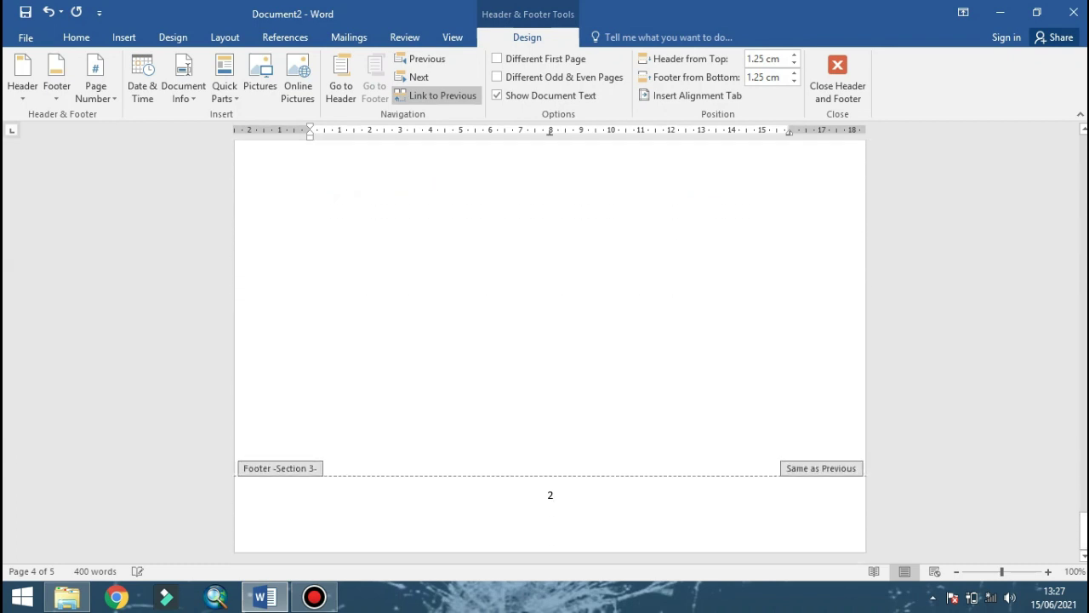
scroll(550, 341, up, 3)
scroll(552, 340, up, 3)
scroll(553, 341, up, 3)
scroll(552, 340, up, 3)
scroll(553, 340, up, 2)
scroll(550, 340, up, 3)
scroll(549, 340, up, 1)
scroll(550, 341, up, 1)
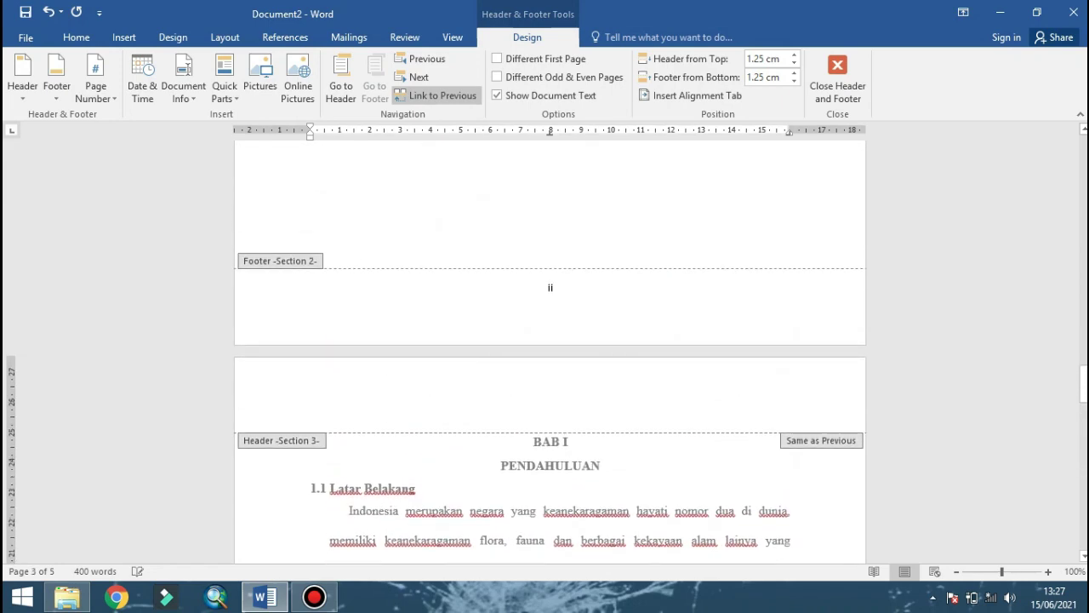
scroll(549, 383, down, 2)
double_click(482, 463)
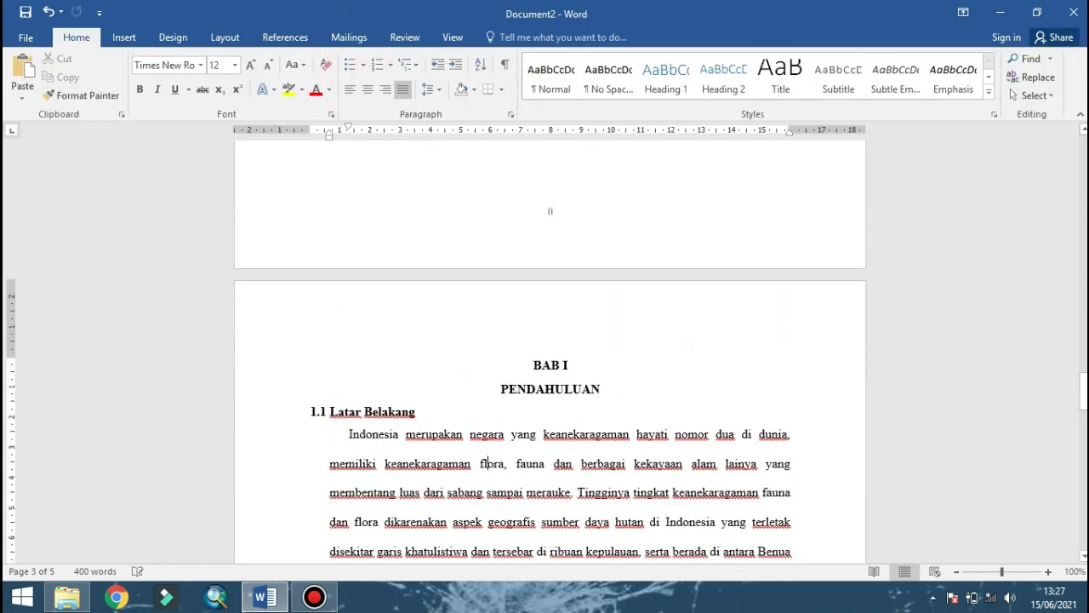
Scroll through the report to confirm front matter shows ii and BAB I pages show 1, 2
scroll(549, 349, up, 5)
scroll(550, 349, up, 5)
scroll(549, 349, up, 4)
scroll(550, 349, up, 3)
scroll(550, 349, up, 4)
scroll(550, 349, up, 2)
scroll(550, 349, up, 2)
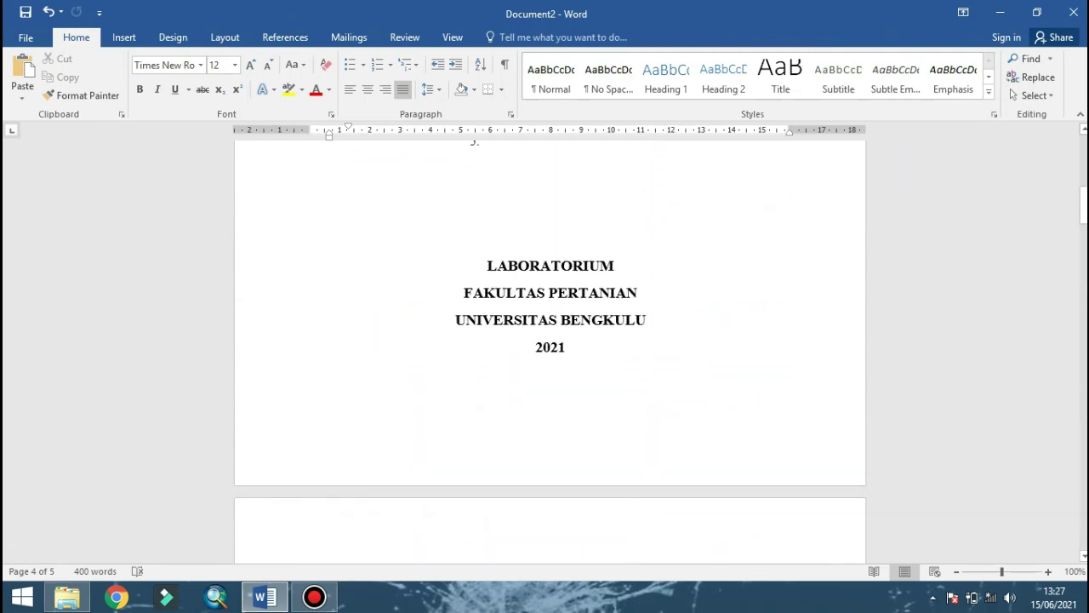
scroll(550, 349, up, 4)
scroll(549, 349, up, 2)
scroll(549, 349, down, 1)
scroll(550, 349, down, 2)
scroll(549, 349, down, 1)
scroll(550, 348, down, 4)
scroll(550, 349, down, 5)
scroll(550, 349, down, 4)
scroll(550, 349, down, 3)
scroll(550, 349, down, 4)
scroll(550, 349, down, 4)
scroll(550, 348, down, 3)
scroll(550, 349, down, 4)
scroll(550, 349, down, 2)
scroll(550, 349, down, 3)
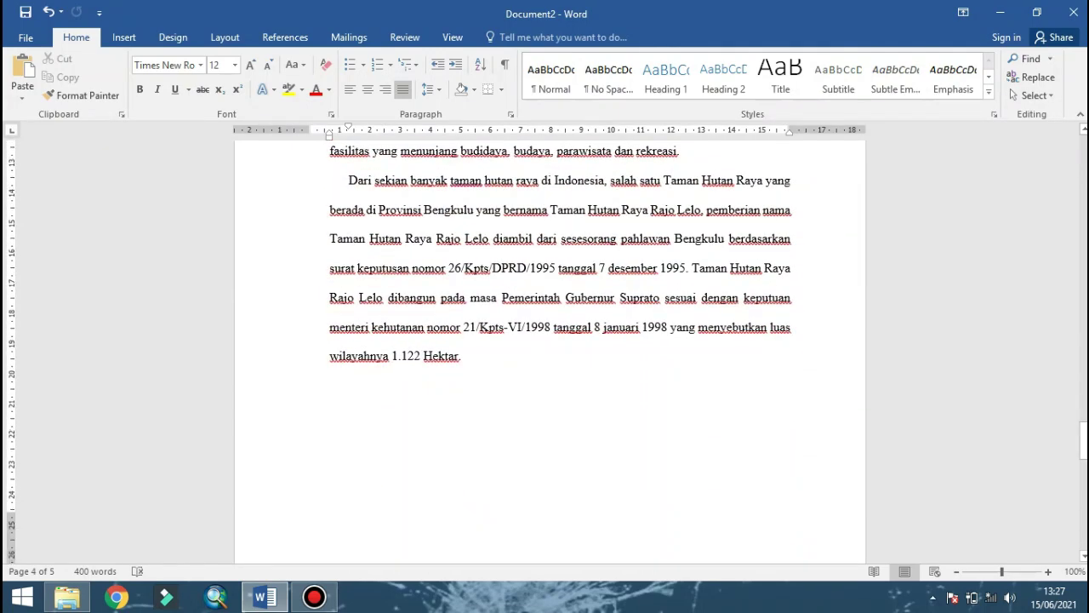
scroll(550, 349, down, 5)
scroll(550, 349, down, 1)
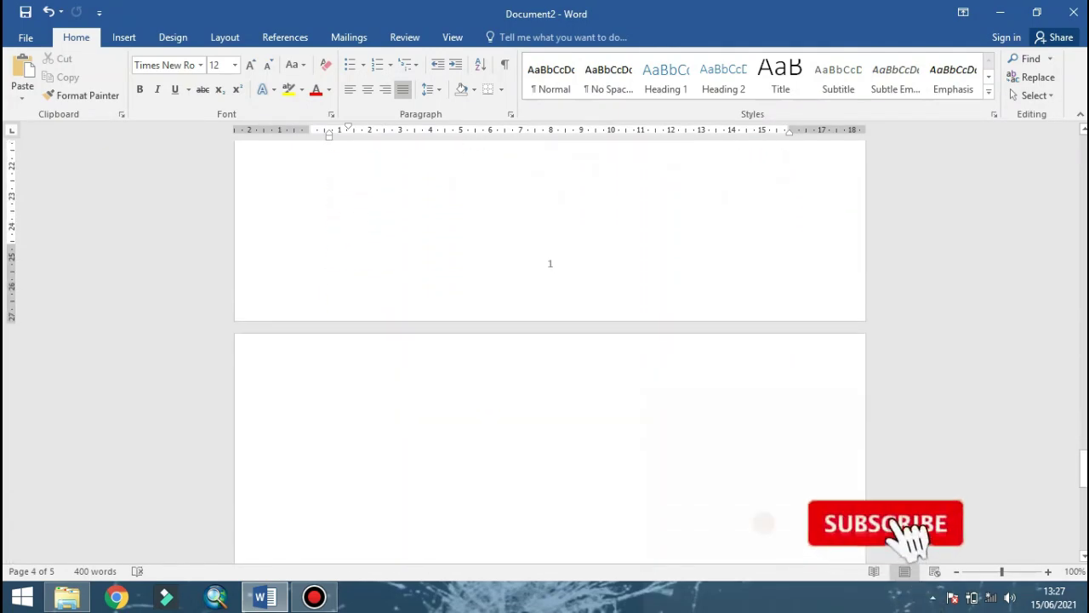
scroll(550, 349, up, 4)
scroll(550, 349, up, 2)
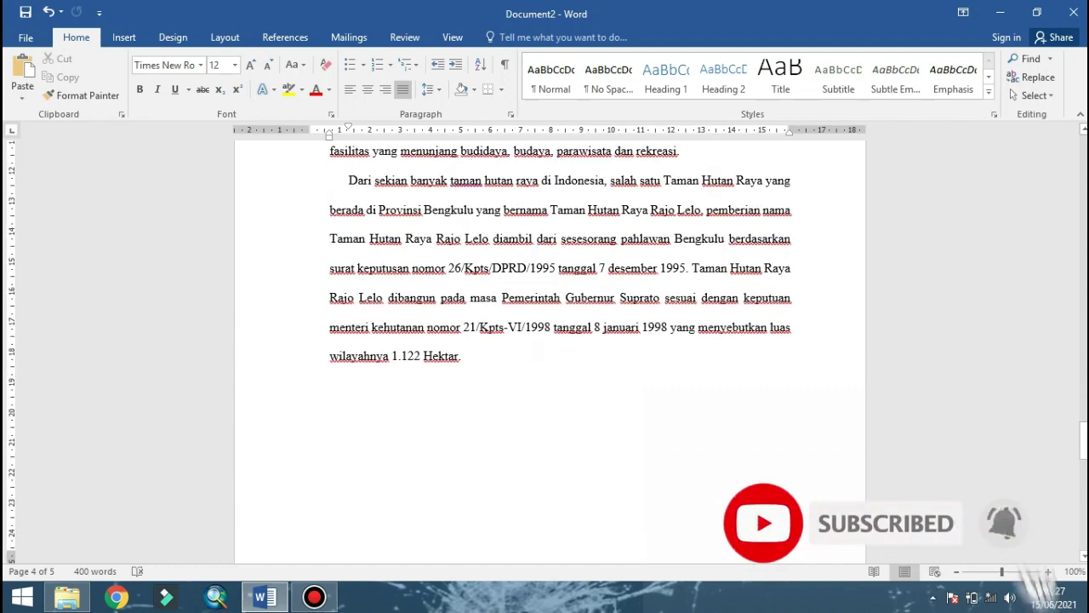
scroll(550, 349, up, 1)
ctrl+scroll(550, 349, down, 1)
ctrl+scroll(550, 349, down, 1)
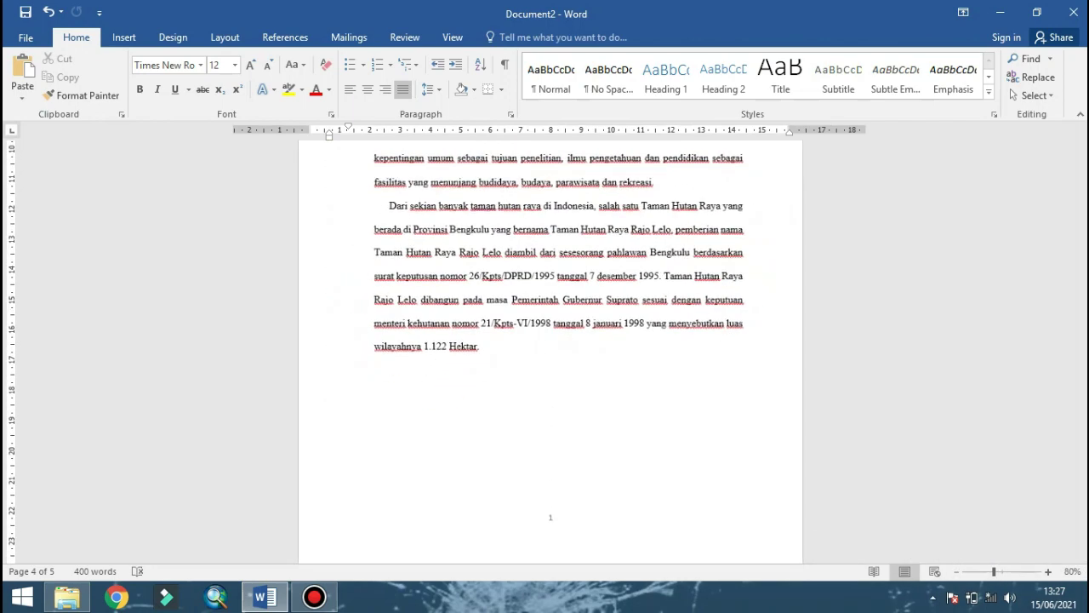
ctrl+scroll(550, 349, down, 1)
scroll(550, 351, down, 2)
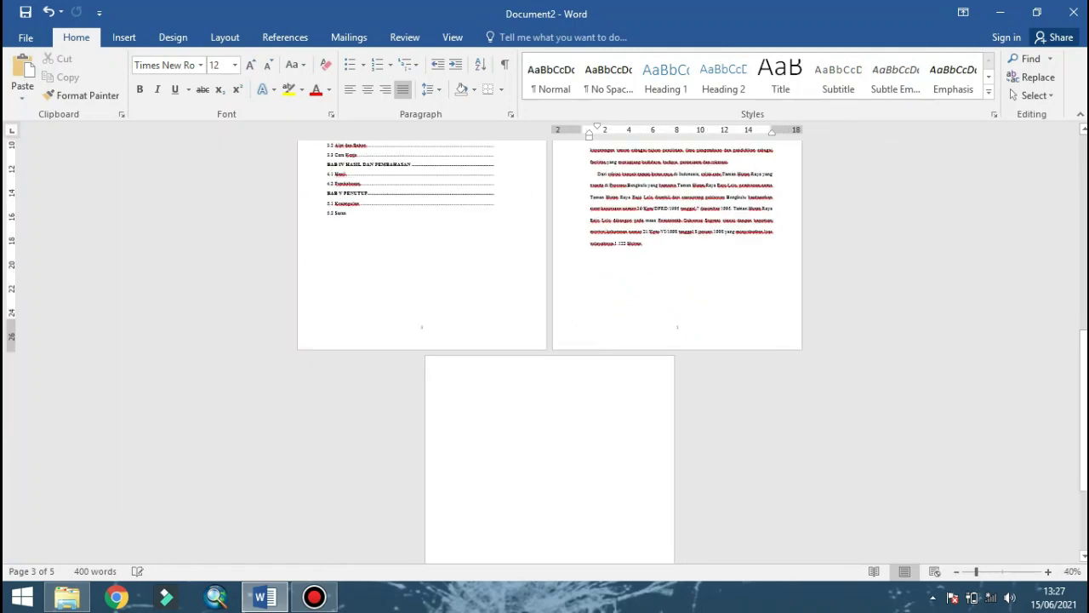
scroll(551, 351, up, 5)
scroll(551, 351, up, 1)
scroll(551, 351, up, 1)
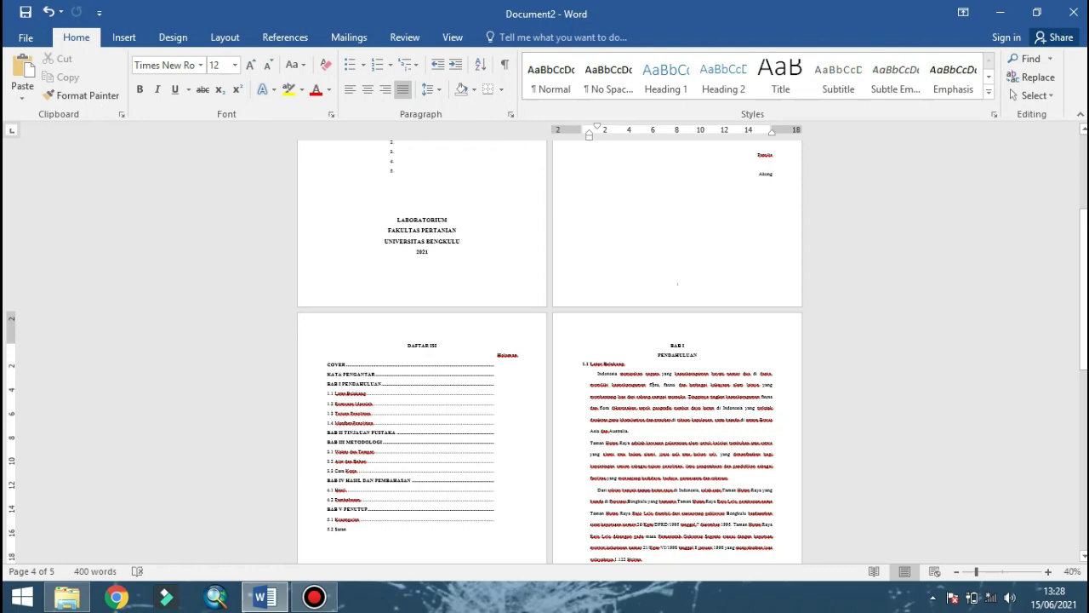
scroll(551, 352, up, 1)
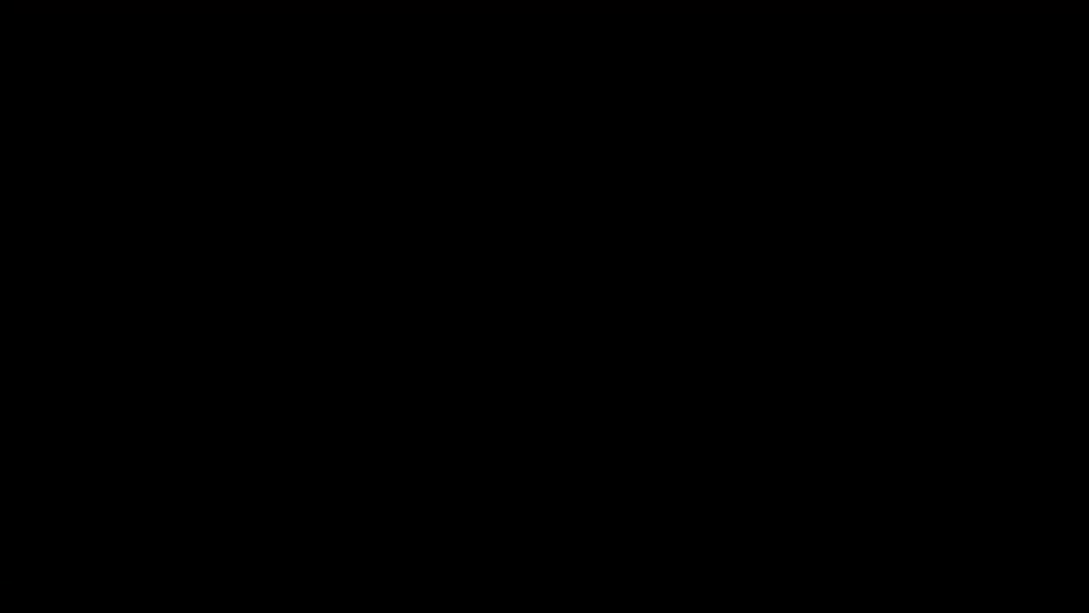